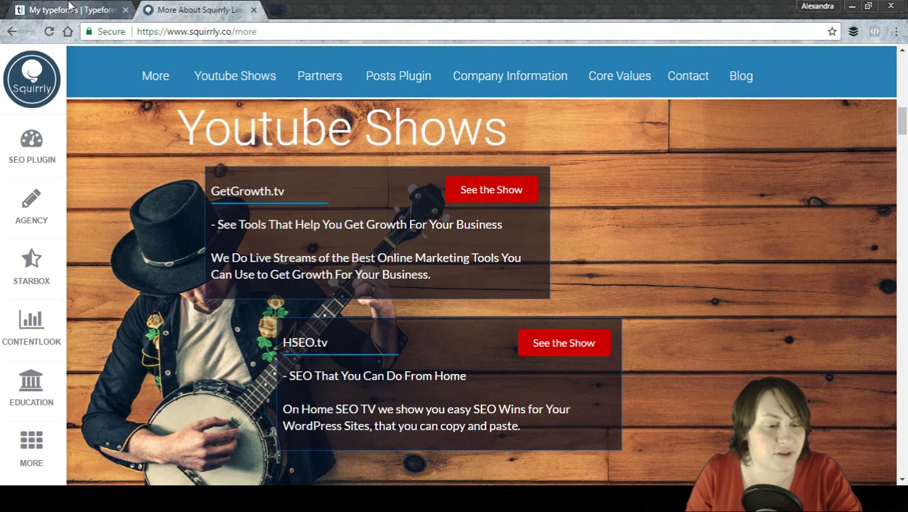
# Switch to the 'My typeforms | Typeform' browser tab.
pyautogui.click(69, 7)
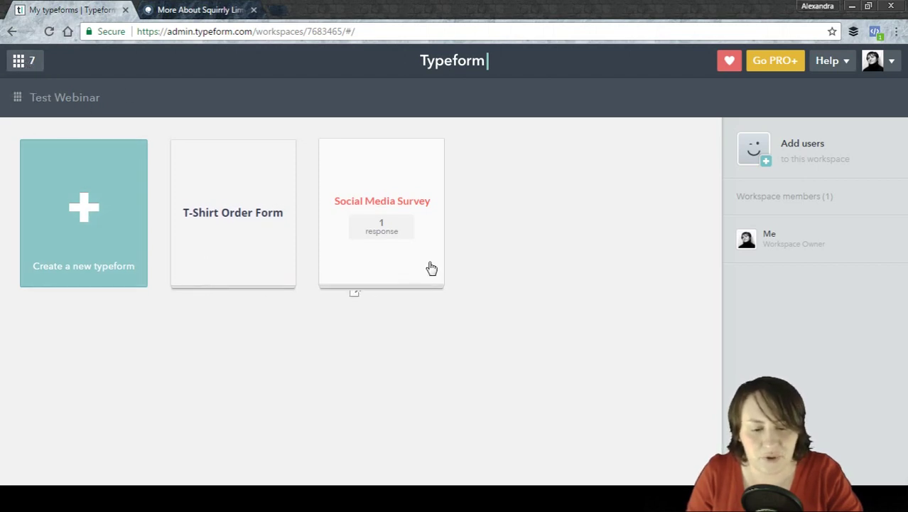
# Open the Social Media Survey form and go to its Design page.
pyautogui.click(409, 226)
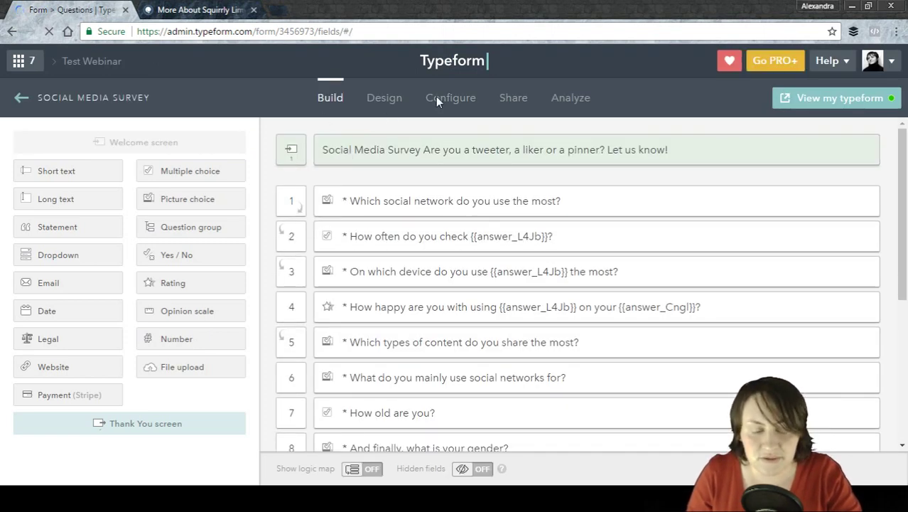
pyautogui.click(379, 100)
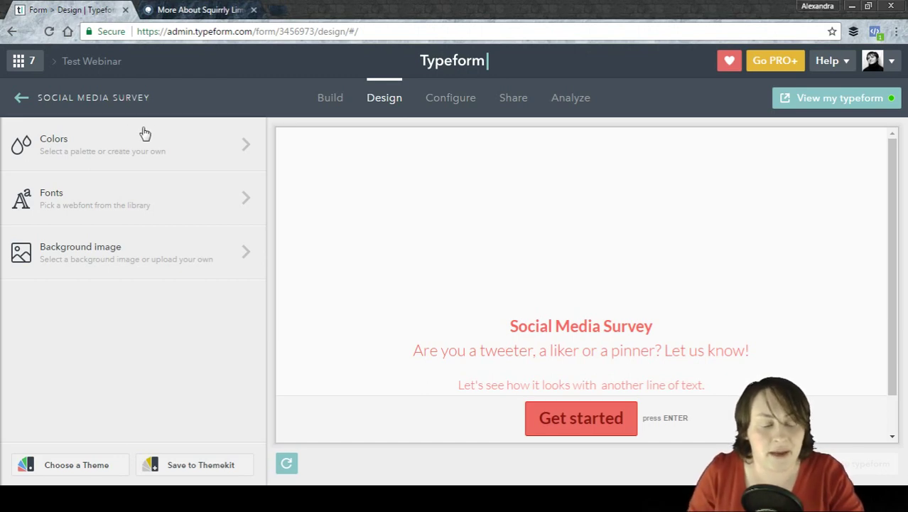
# Open the Colors row in the Design panel to show the custom colour swatches.
pyautogui.click(248, 151)
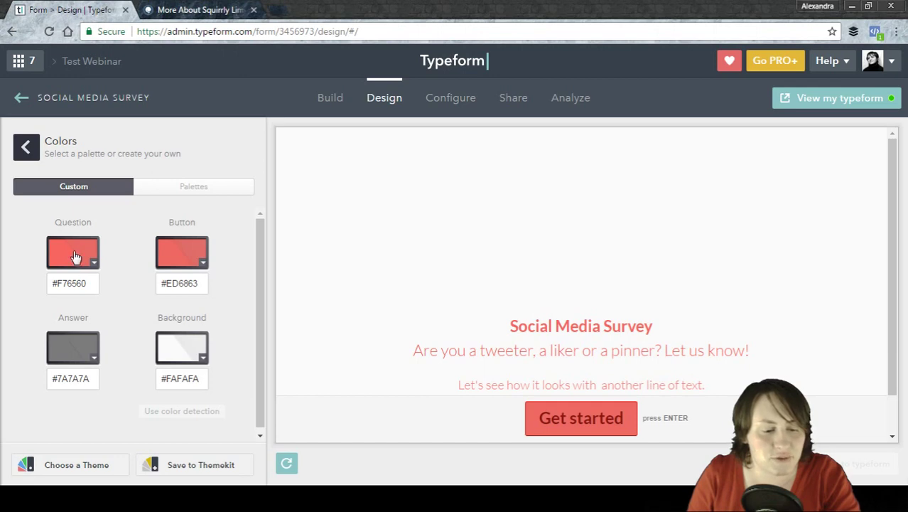
# Change the question colour from #F76560 to #6065F7 and the button colour to #63B1ED.
pyautogui.click(74, 255)
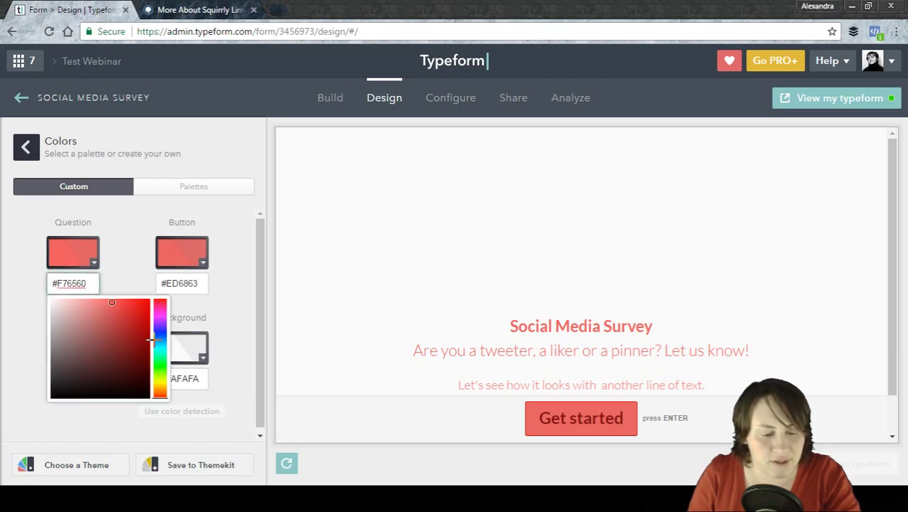
pyautogui.click(160, 331)
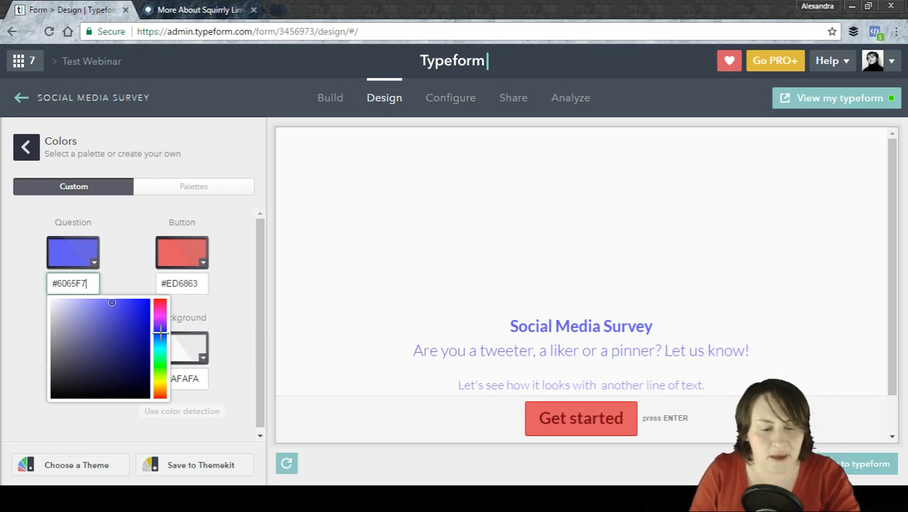
pyautogui.click(171, 261)
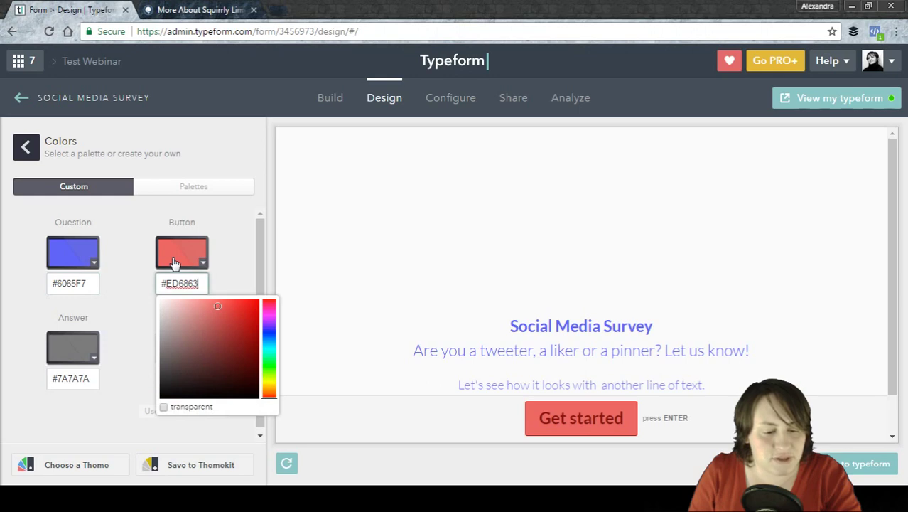
pyautogui.click(272, 342)
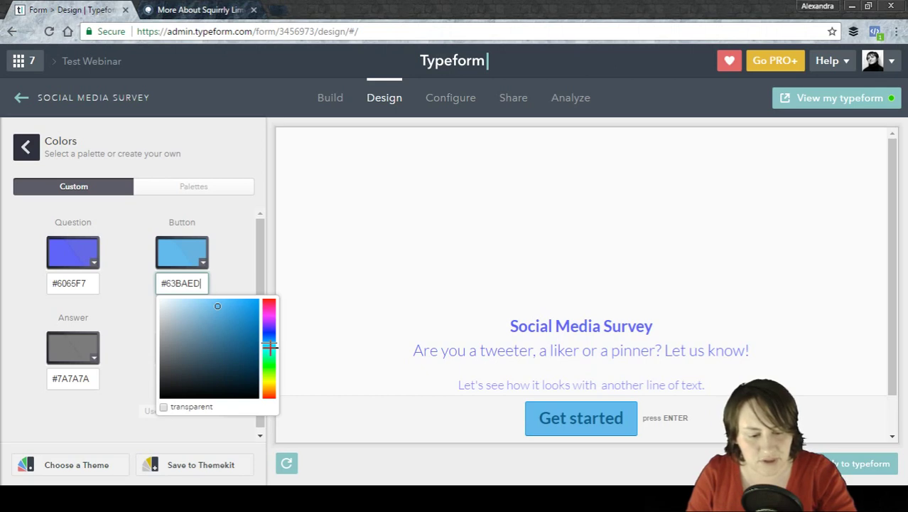
pyautogui.click(270, 347)
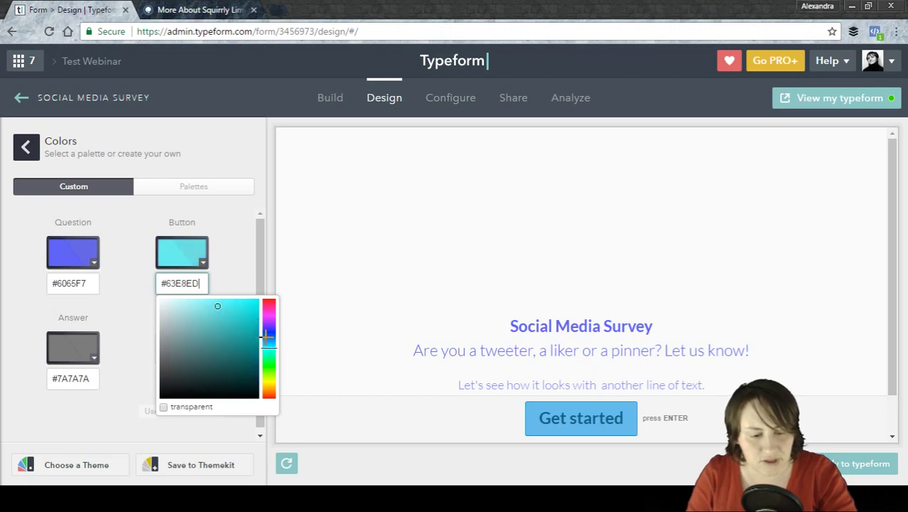
pyautogui.click(164, 408)
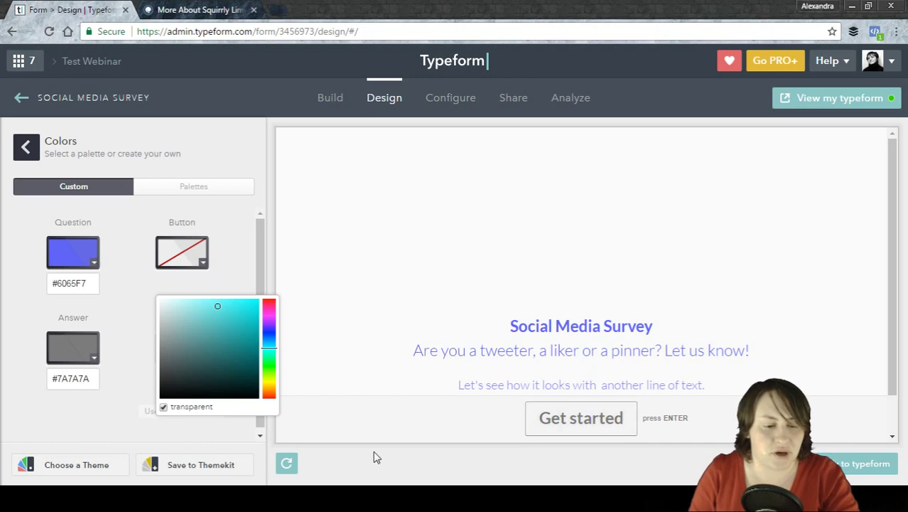
pyautogui.click(163, 406)
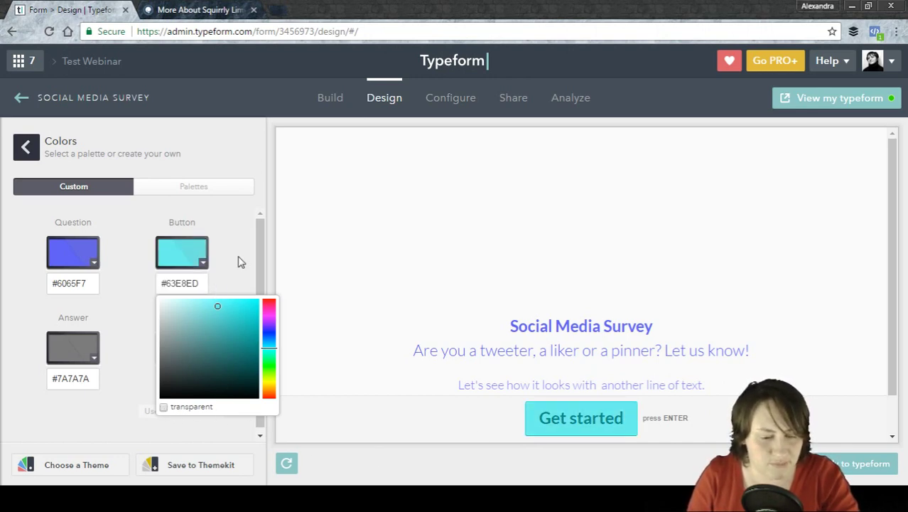
pyautogui.click(266, 343)
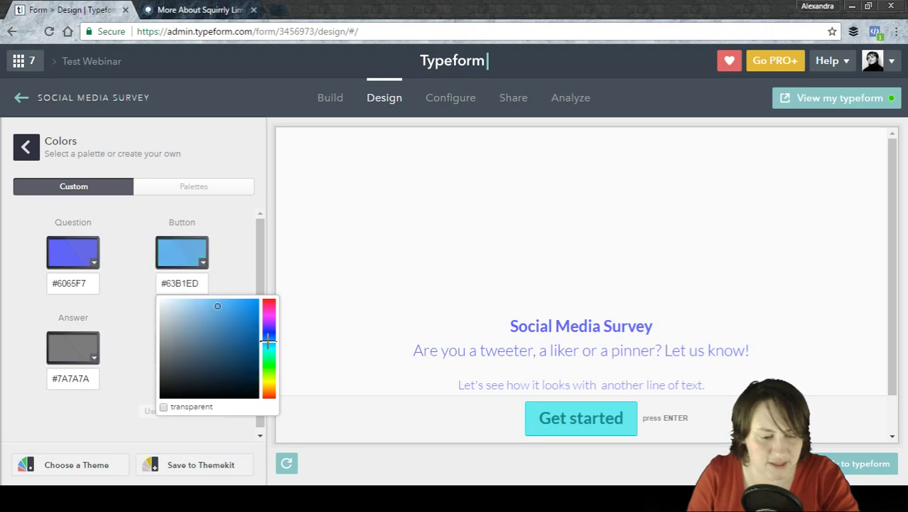
pyautogui.click(238, 242)
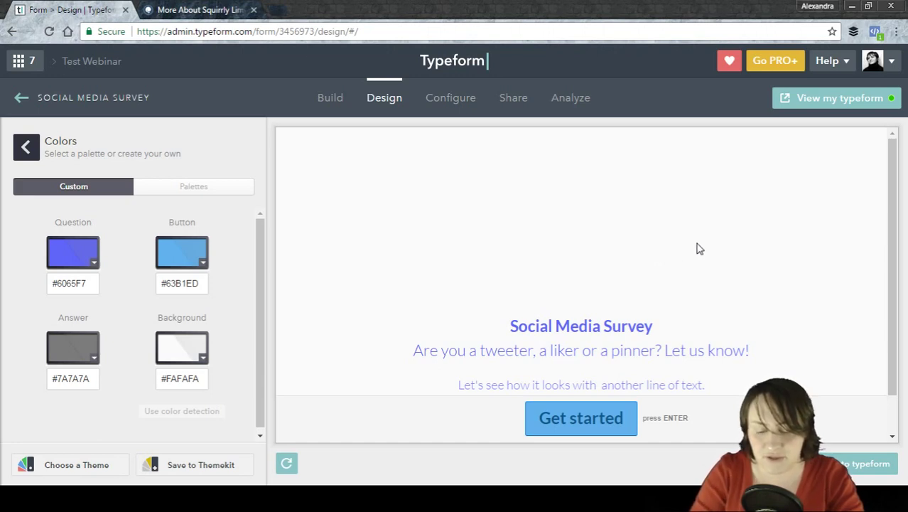
# Start the preview and answer LinkedIn, Every week, desktop, 3 out of 5 and Quizzes.
pyautogui.click(601, 431)
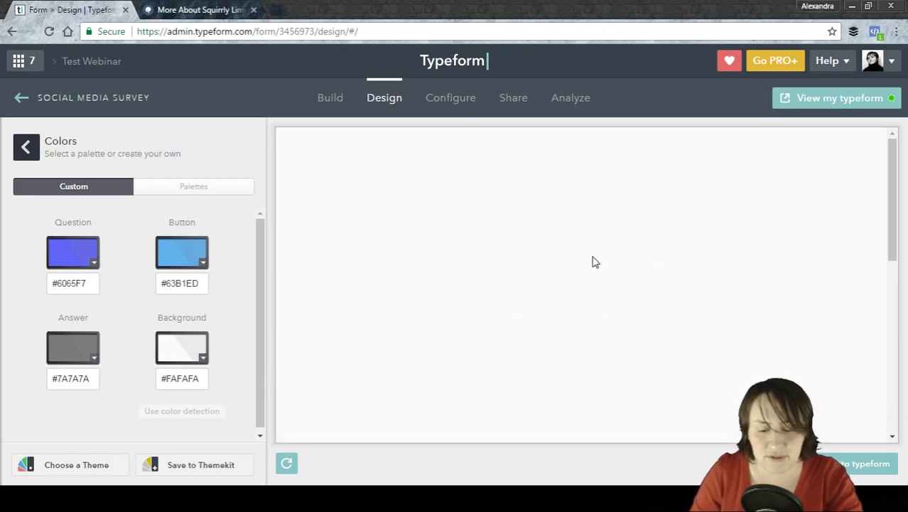
pyautogui.click(609, 263)
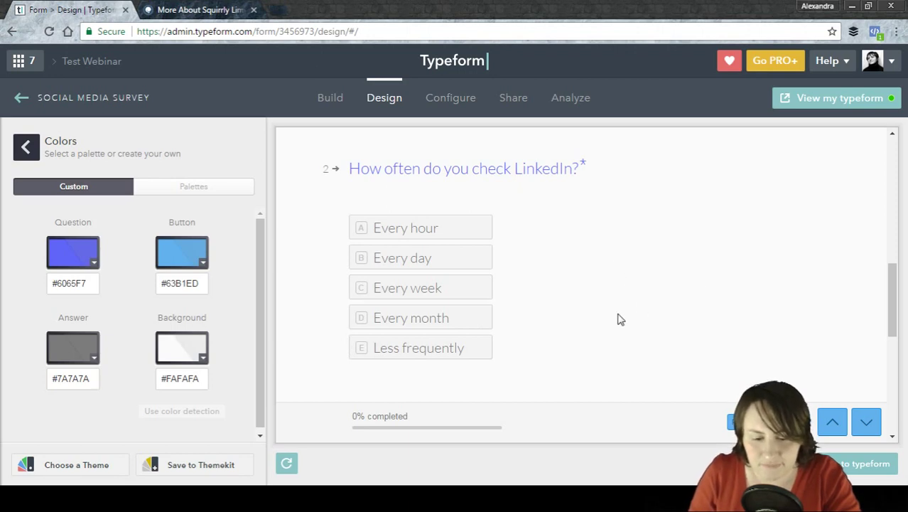
pyautogui.click(421, 292)
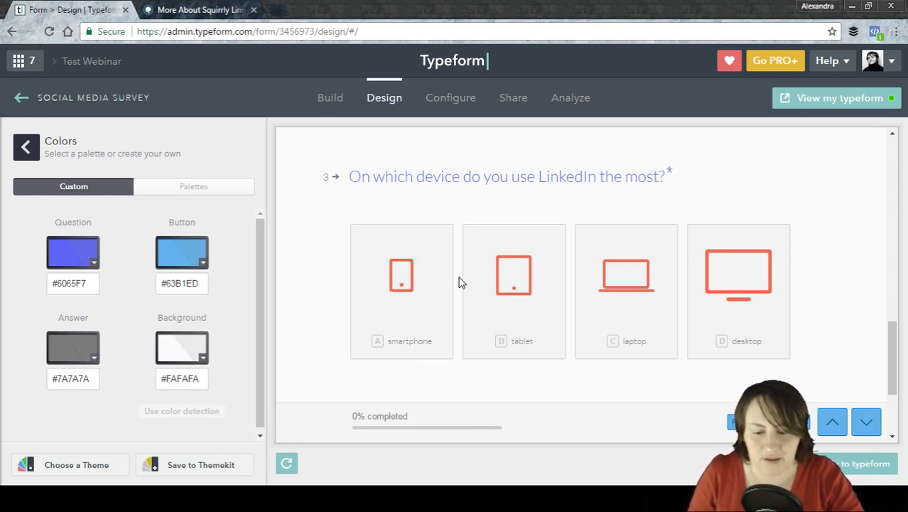
pyautogui.click(728, 297)
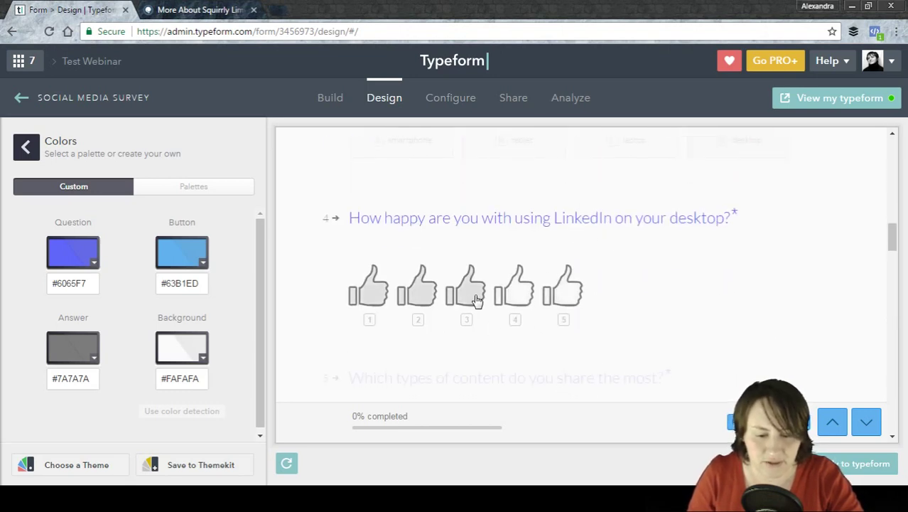
pyautogui.click(479, 302)
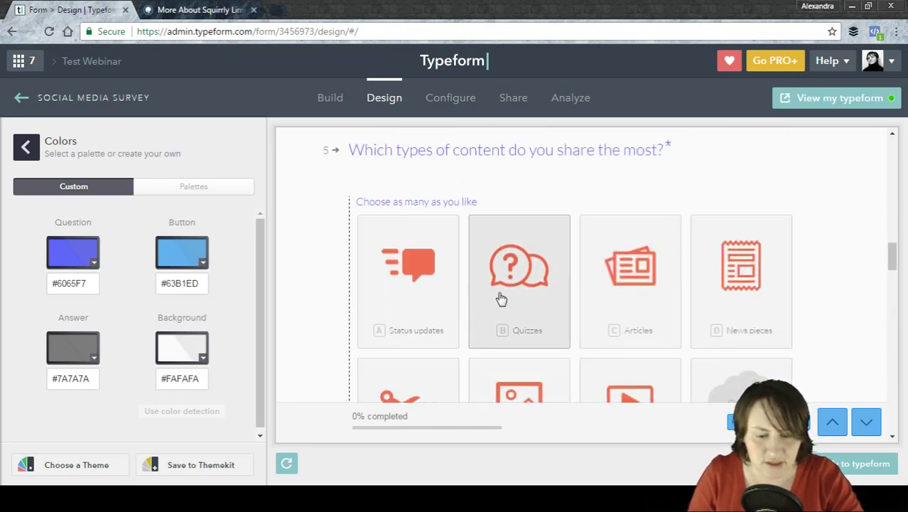
pyautogui.click(542, 296)
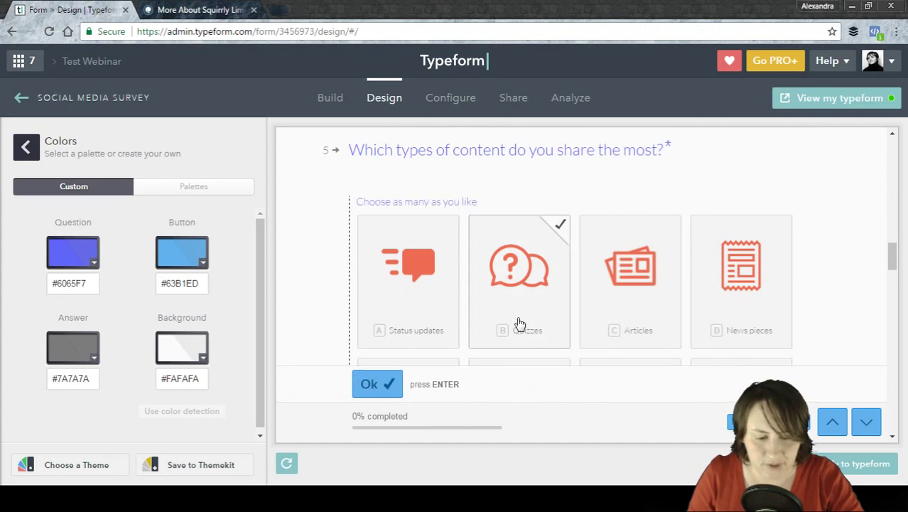
# Finish with Following thought leaders, 35 to 44 and Male, then show the preset palettes.
pyautogui.click(384, 384)
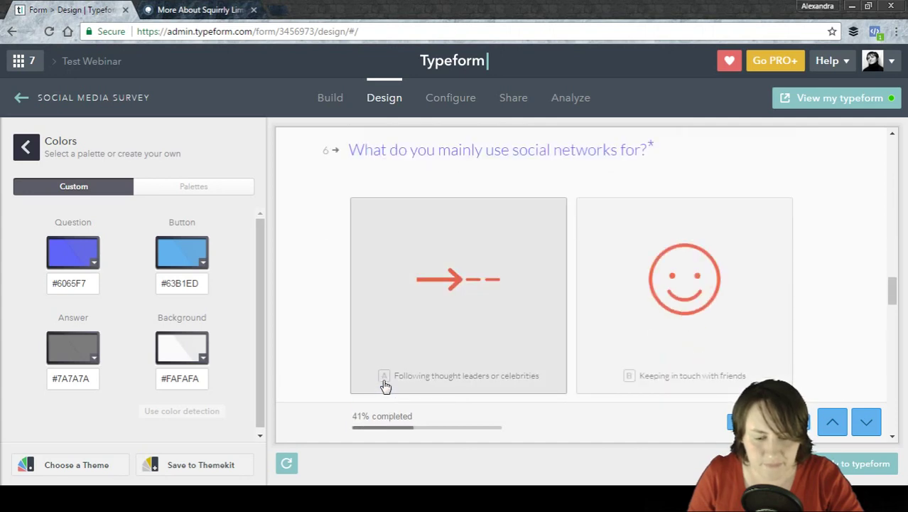
pyautogui.click(422, 334)
pyautogui.click(620, 281)
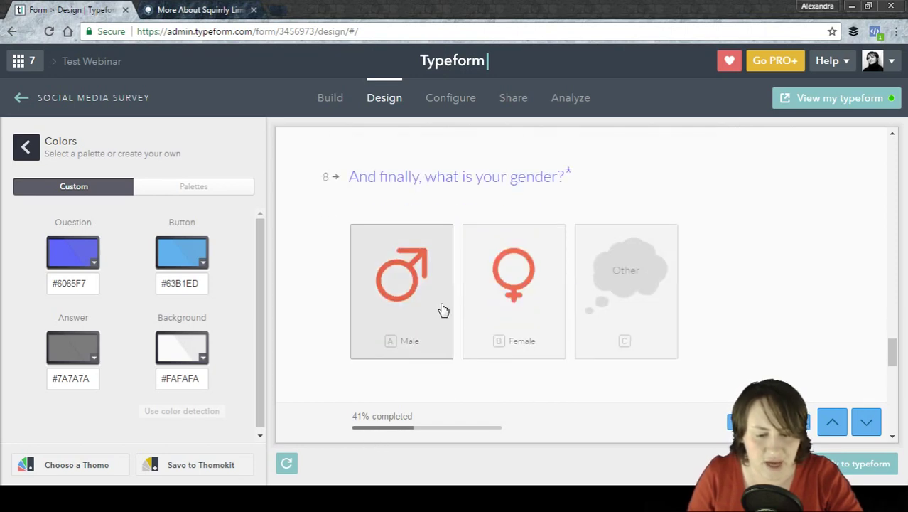
pyautogui.click(430, 328)
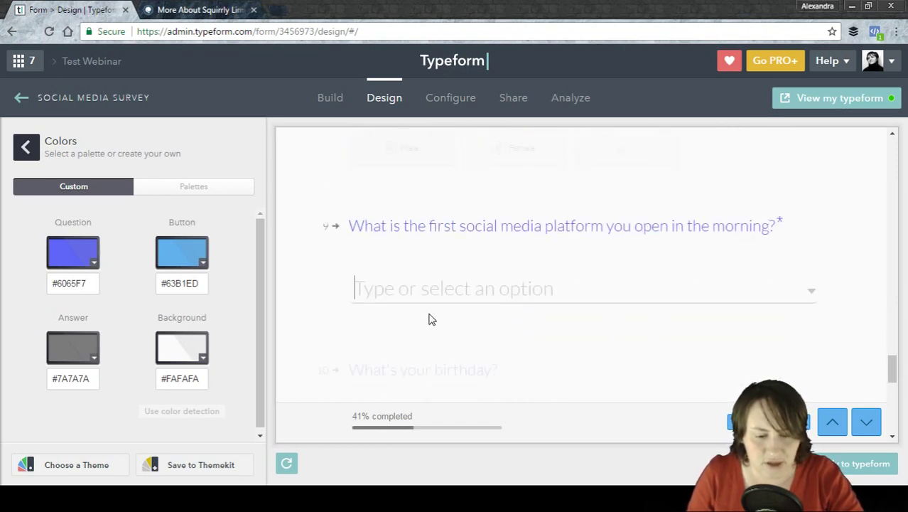
pyautogui.moveTo(891, 366); pyautogui.dragTo(892, 385)
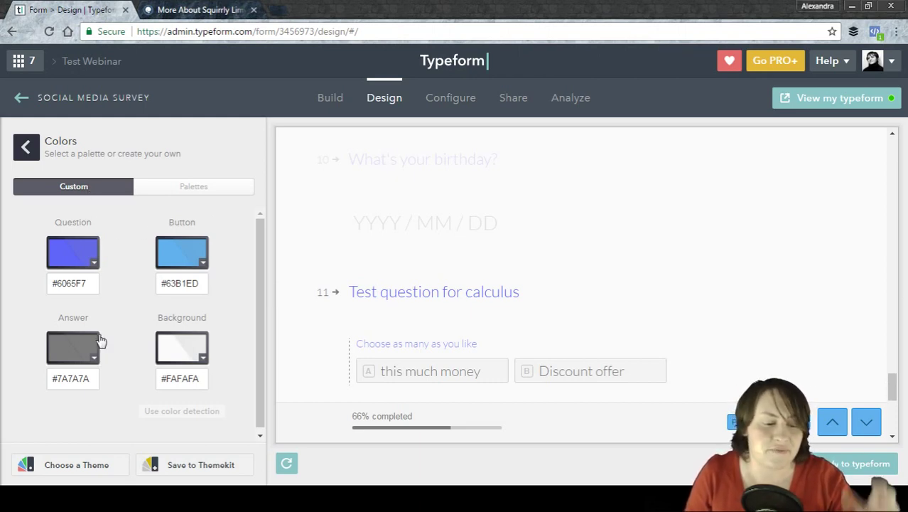
pyautogui.click(199, 192)
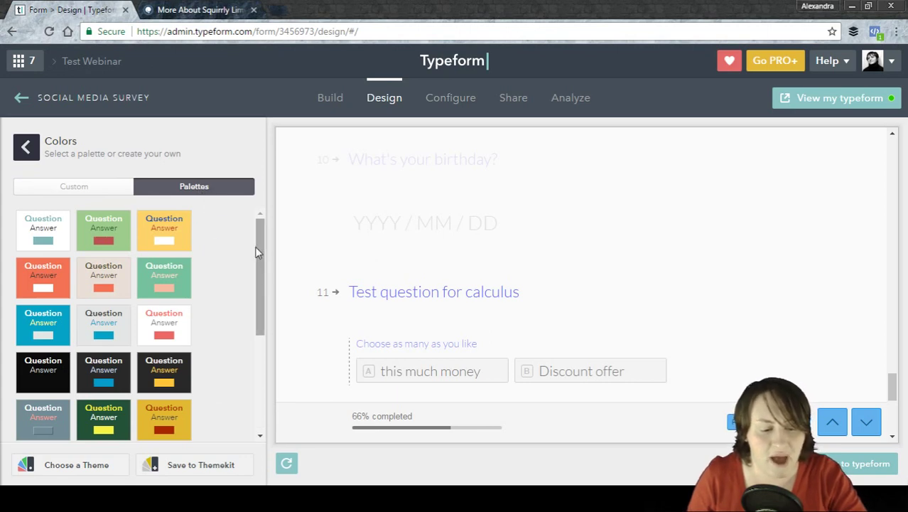
# Try the blue, white-and-blue and black-and-yellow palettes before settling on the light coral one.
pyautogui.click(41, 229)
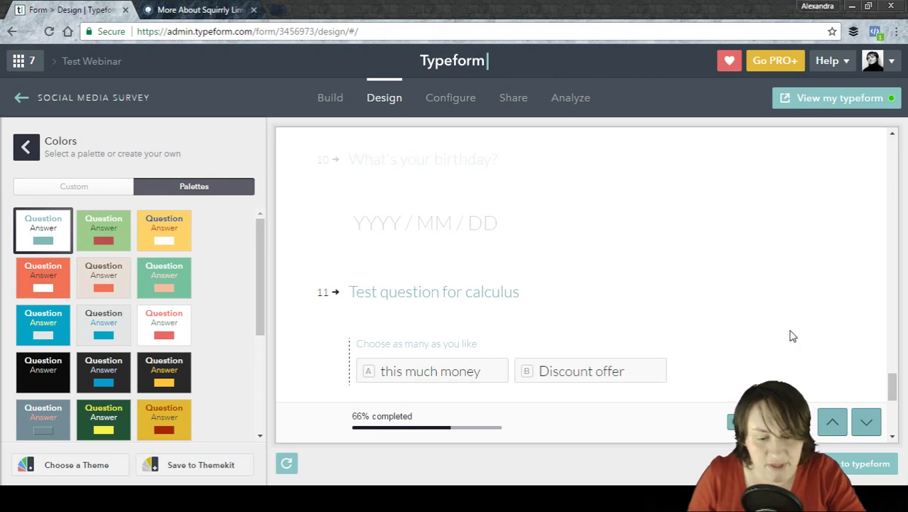
pyautogui.moveTo(892, 378); pyautogui.dragTo(892, 240)
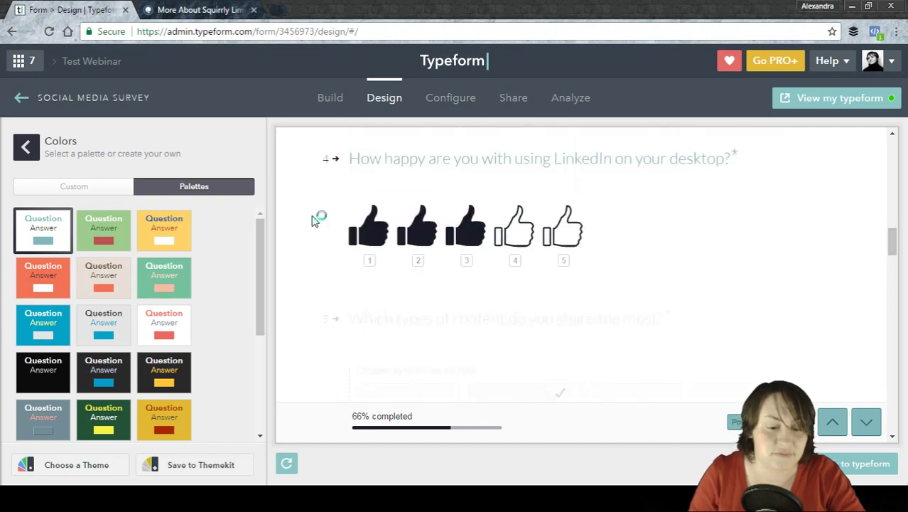
pyautogui.click(52, 324)
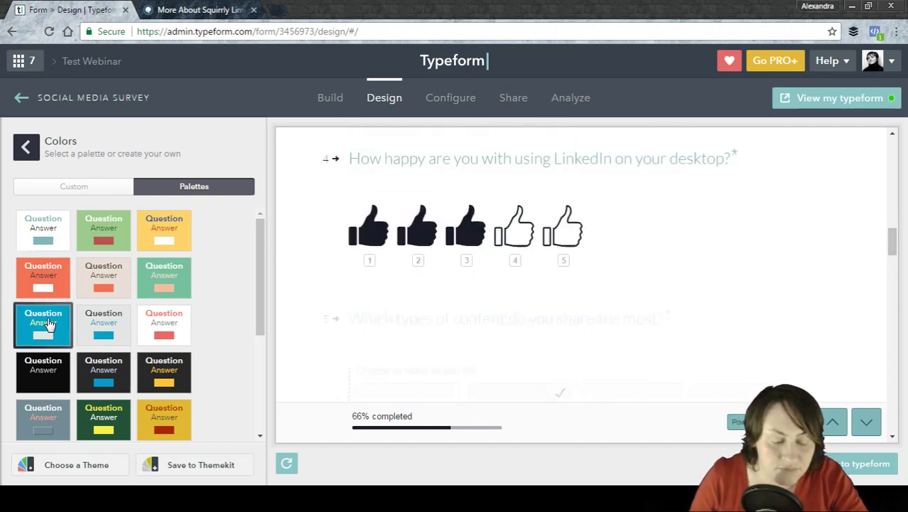
pyautogui.click(102, 328)
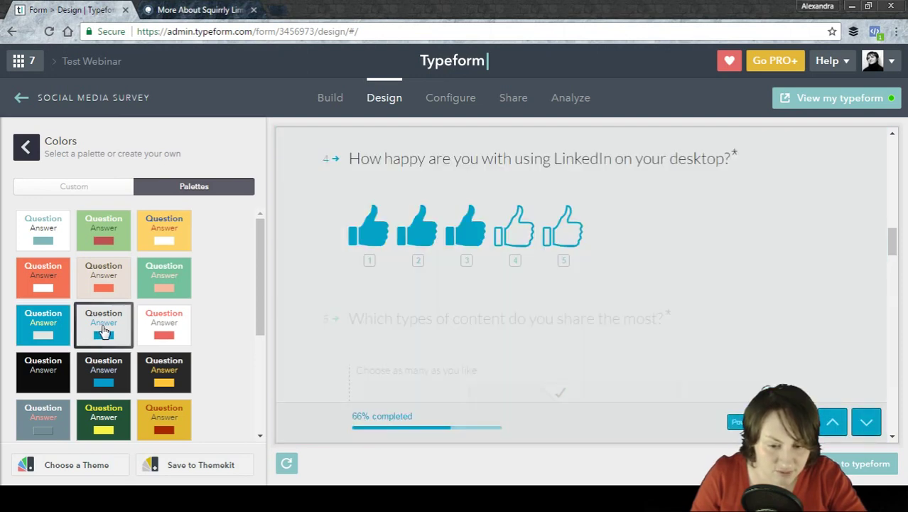
pyautogui.click(184, 383)
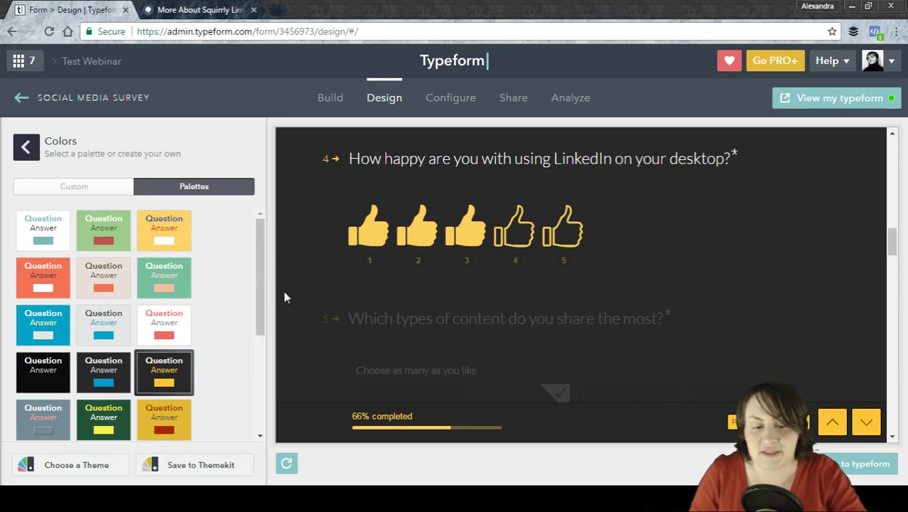
pyautogui.moveTo(266, 253); pyautogui.dragTo(269, 361)
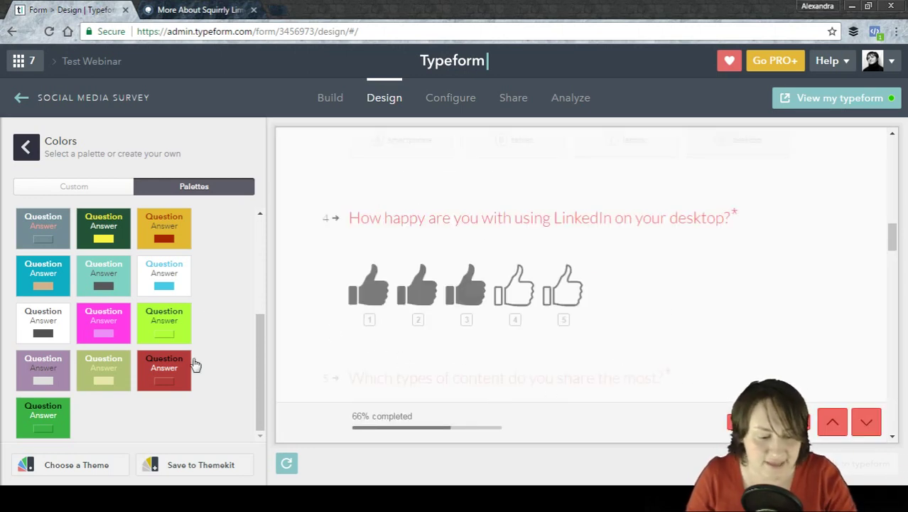
pyautogui.click(25, 147)
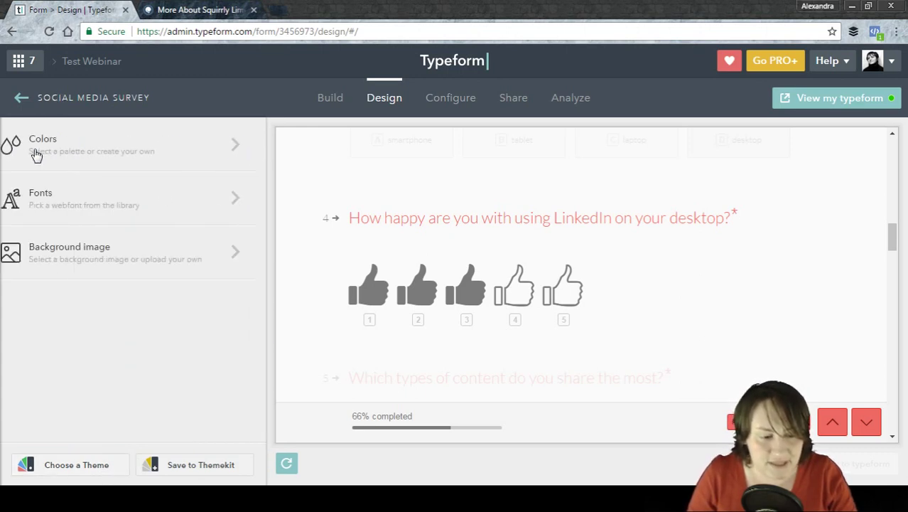
# Open the font list and bring the preview back to the welcome screen.
pyautogui.click(88, 199)
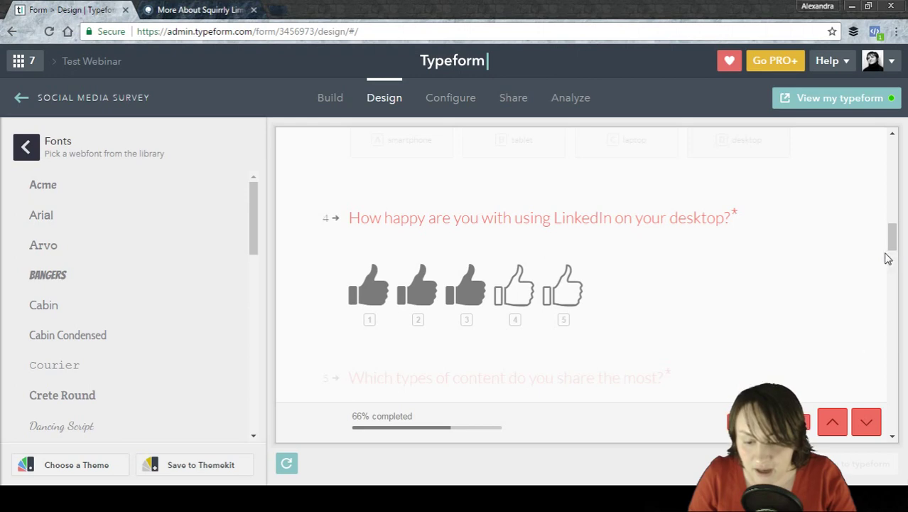
pyautogui.click(832, 424)
pyautogui.click(832, 423)
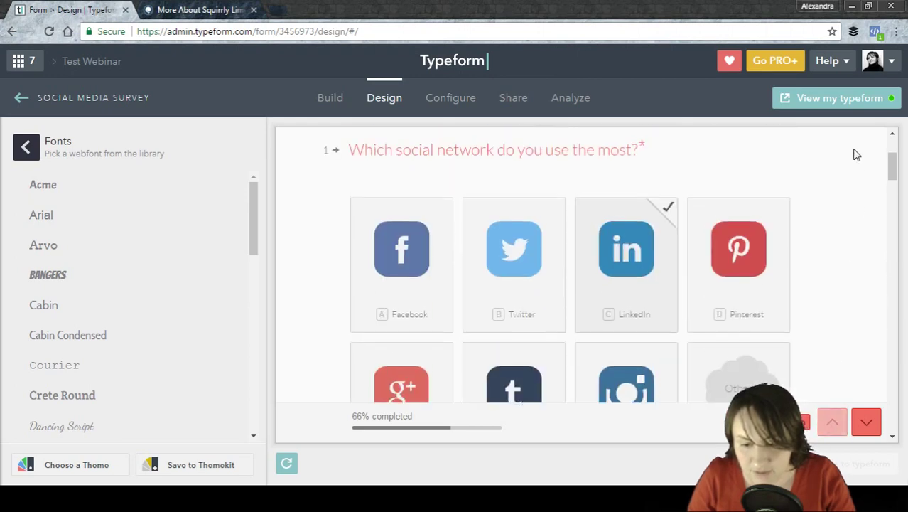
pyautogui.click(288, 463)
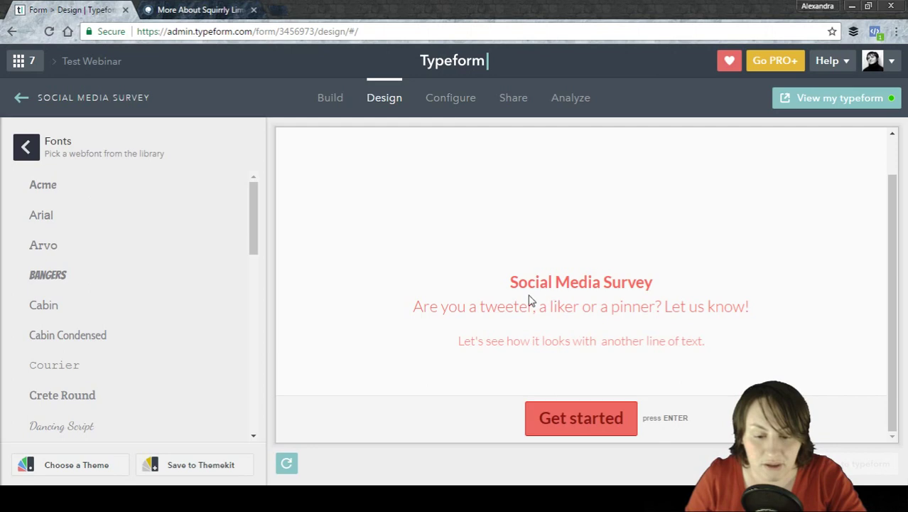
pyautogui.moveTo(507, 280); pyautogui.dragTo(662, 293)
pyautogui.click(631, 292)
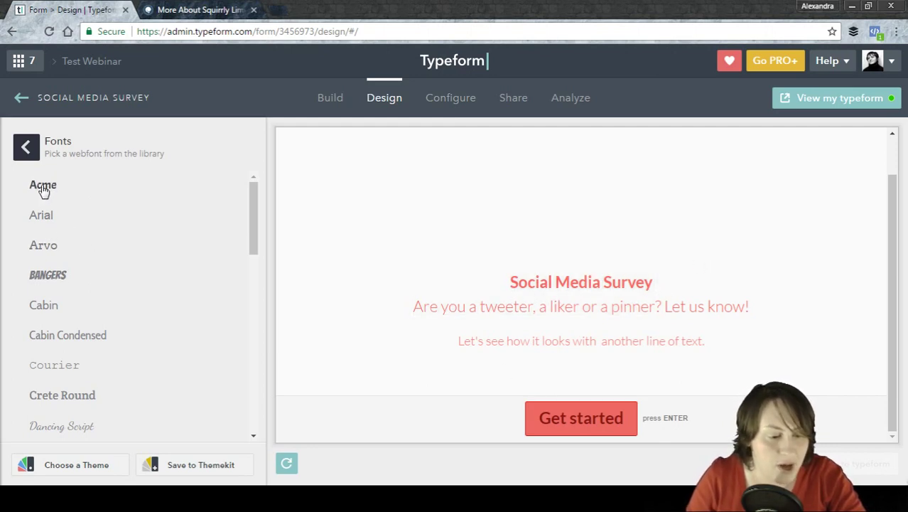
# Try Arial and Dancing Script, then set the survey font to Georgia.
pyautogui.click(39, 220)
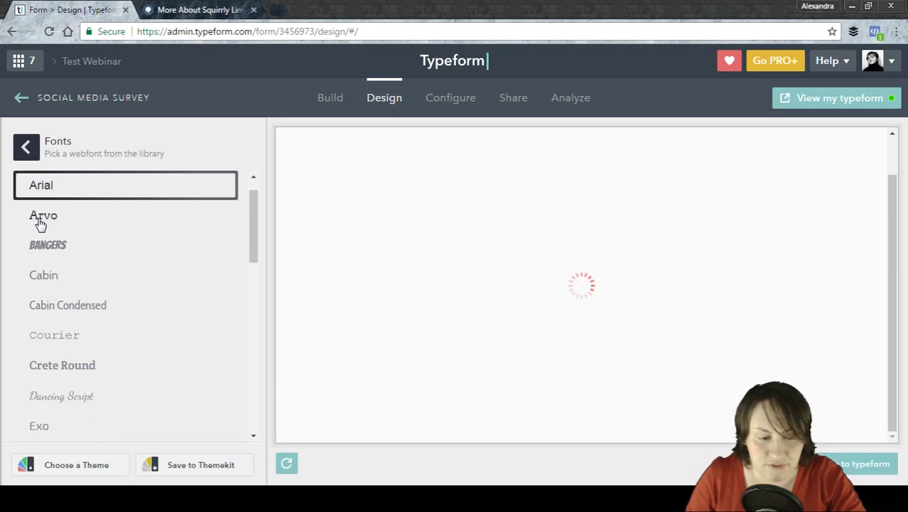
pyautogui.click(56, 398)
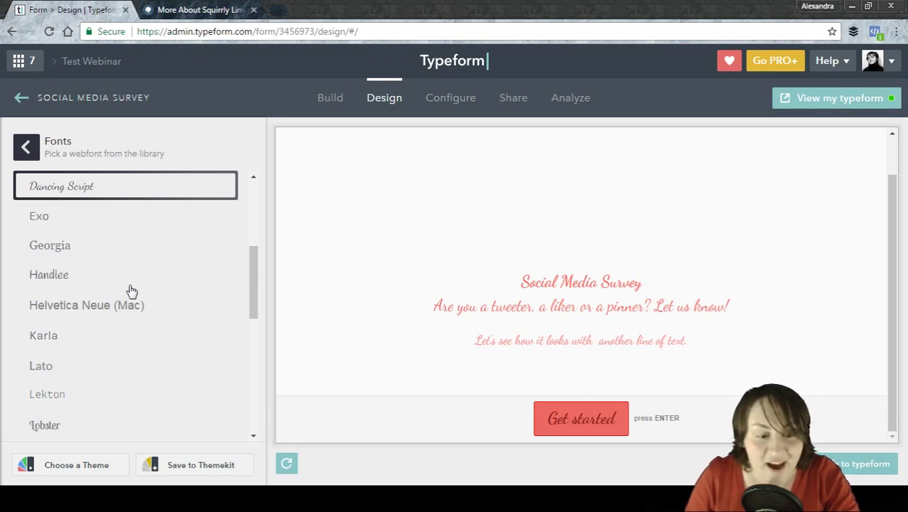
pyautogui.click(41, 248)
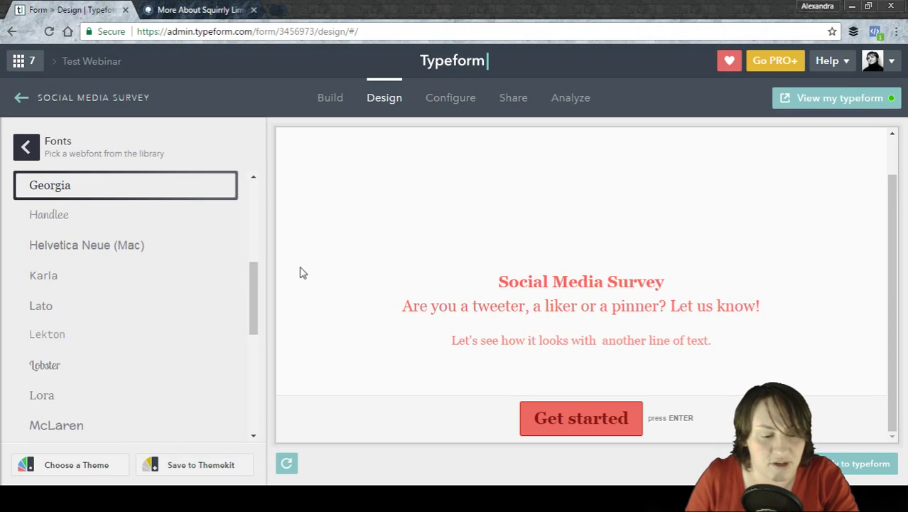
pyautogui.moveTo(253, 282); pyautogui.dragTo(245, 178)
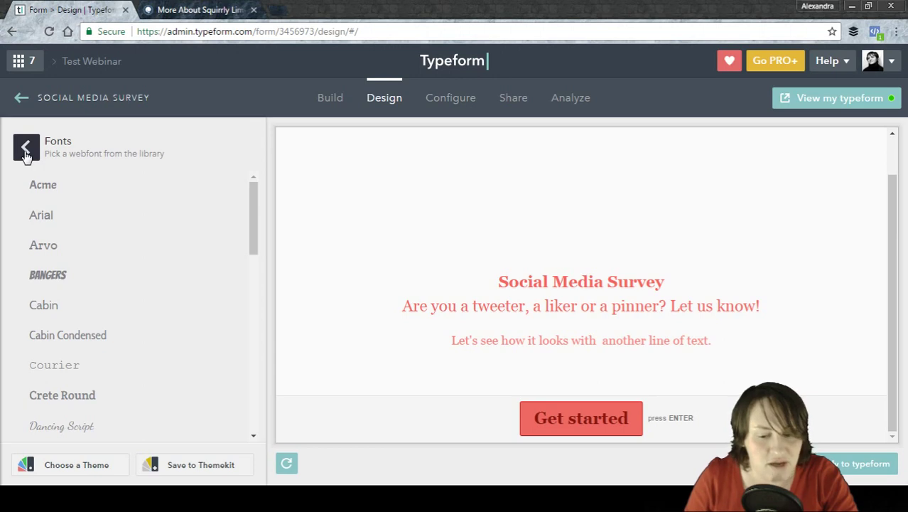
# Preview question 1 in the coral Georgia text and return to the Design options.
pyautogui.click(624, 419)
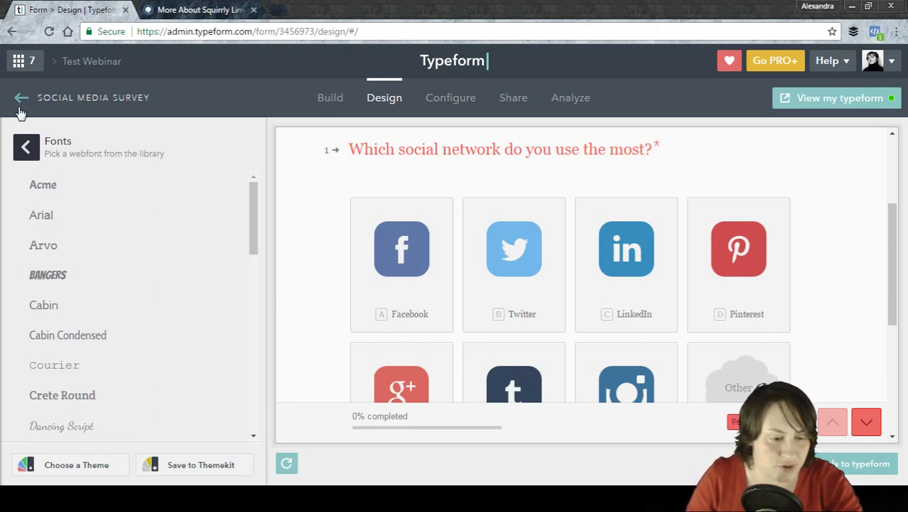
pyautogui.click(27, 147)
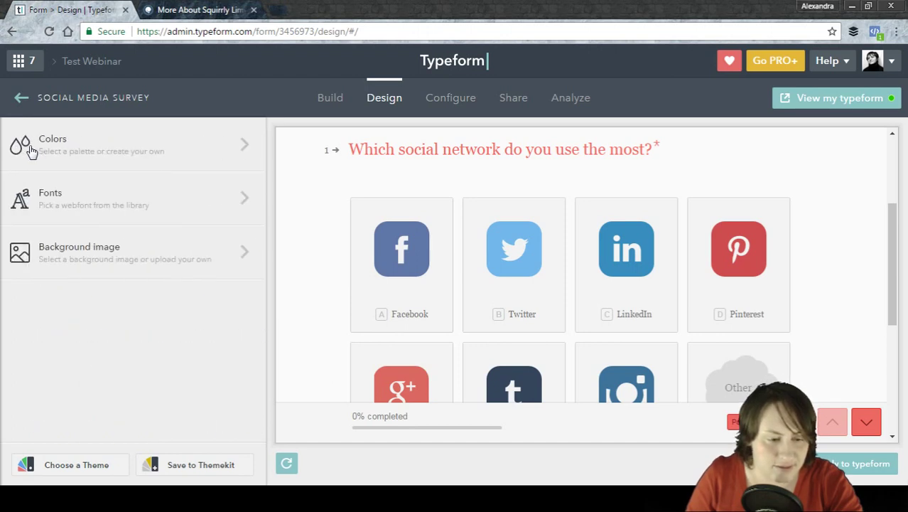
pyautogui.click(99, 199)
pyautogui.moveTo(258, 195)
pyautogui.mouseDown()
pyautogui.moveTo(272, 390)
pyautogui.moveTo(247, 182)
pyautogui.mouseUp()
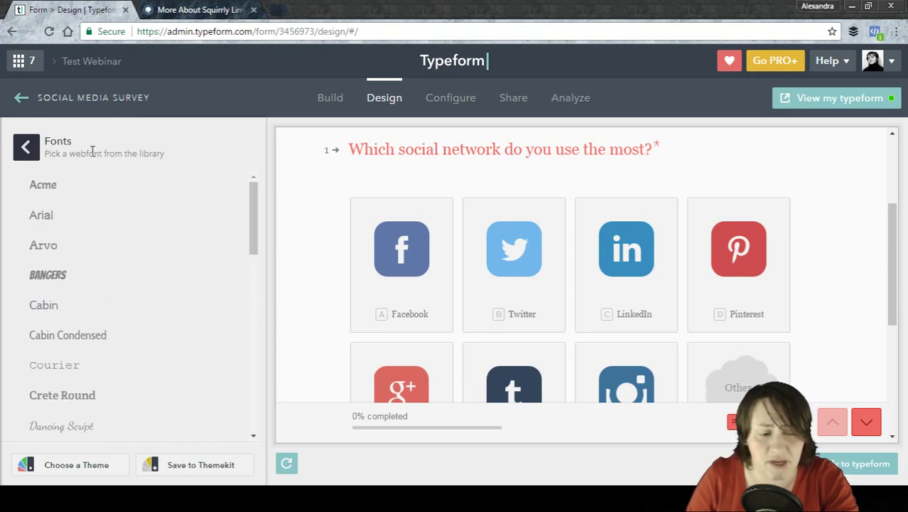
pyautogui.click(28, 147)
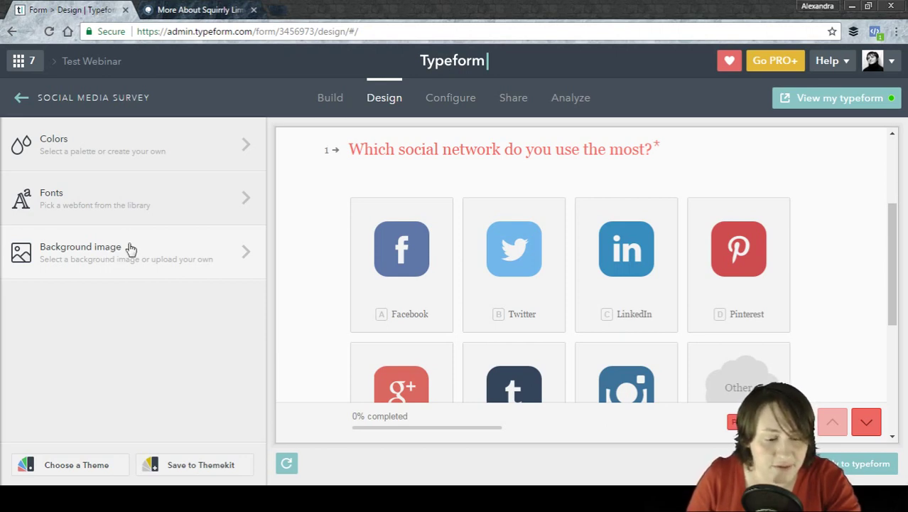
# Apply a white desk photo as the background, then swap to another desk-and-chair photo.
pyautogui.click(130, 248)
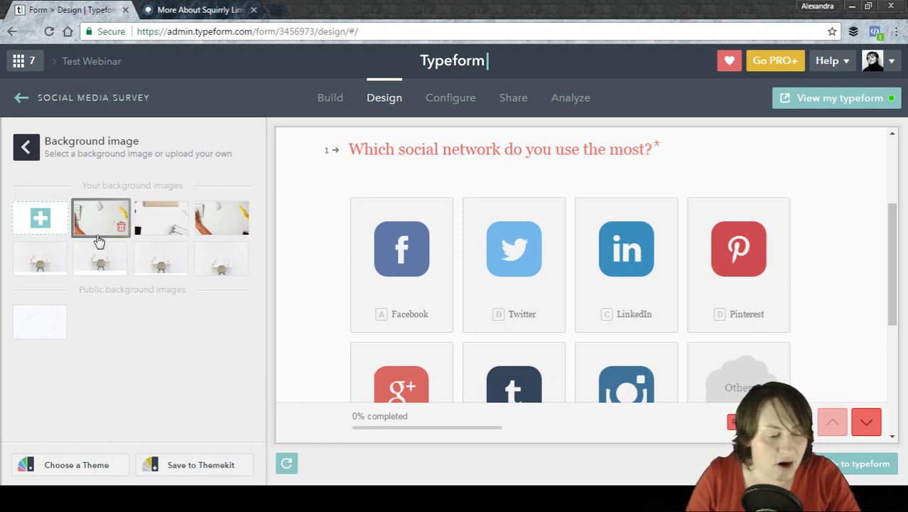
pyautogui.click(214, 265)
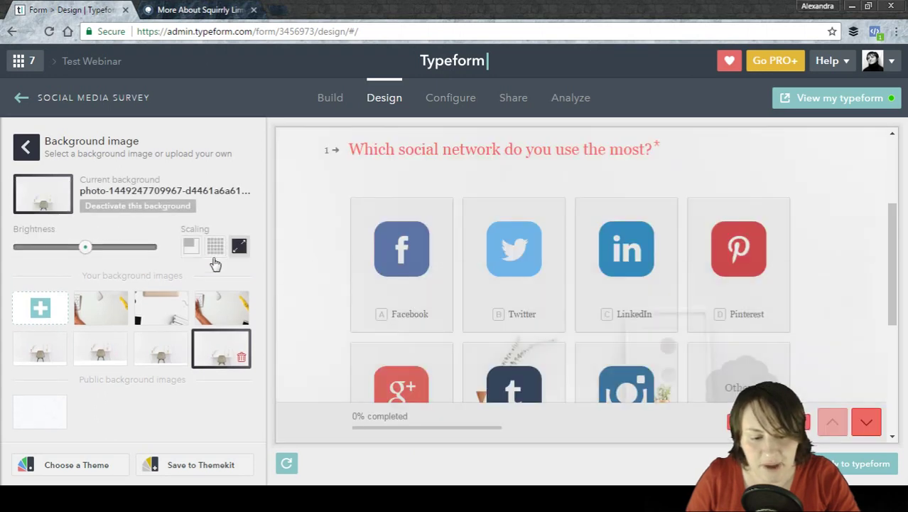
pyautogui.moveTo(900, 266); pyautogui.dragTo(899, 339)
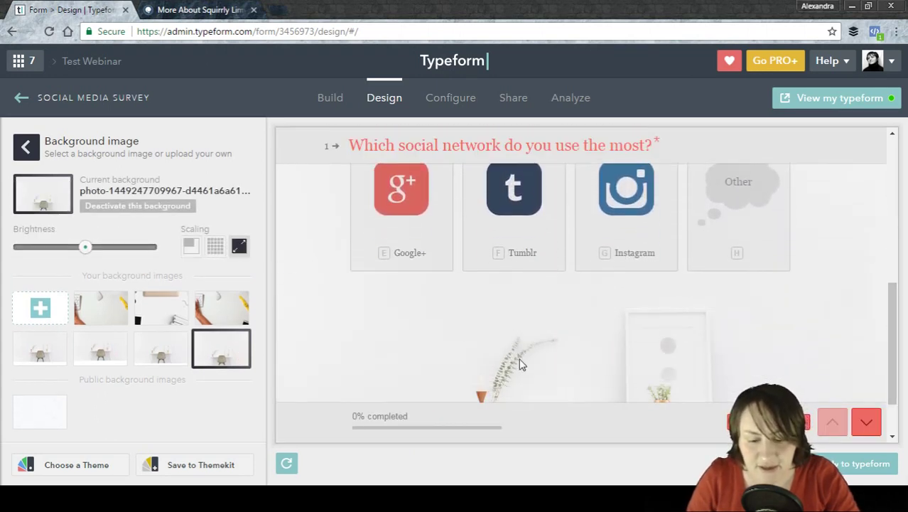
pyautogui.moveTo(894, 331); pyautogui.dragTo(892, 280)
pyautogui.click(95, 359)
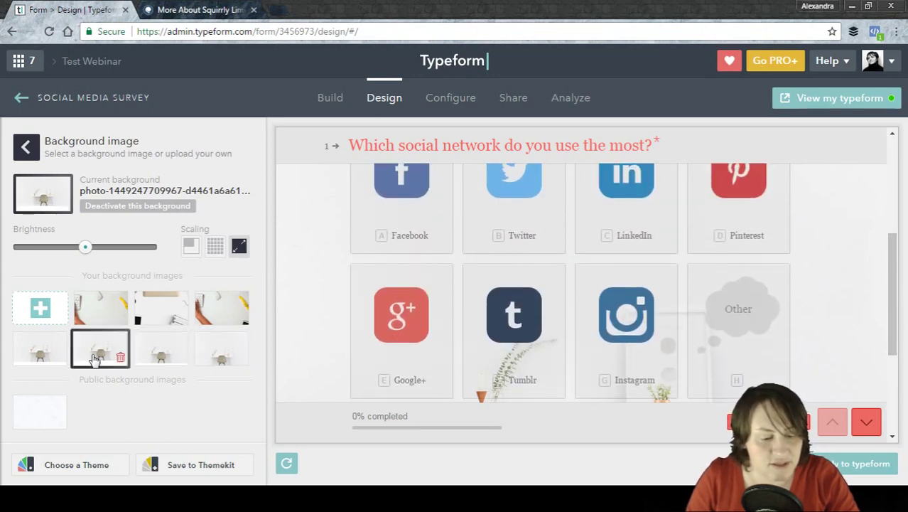
# Scroll the preview to view the lily-pad-1529359_1920.jpg background behind question 1.
pyautogui.moveTo(894, 294)
pyautogui.mouseDown()
pyautogui.moveTo(898, 361)
pyautogui.moveTo(899, 238)
pyautogui.moveTo(898, 299)
pyautogui.mouseUp()
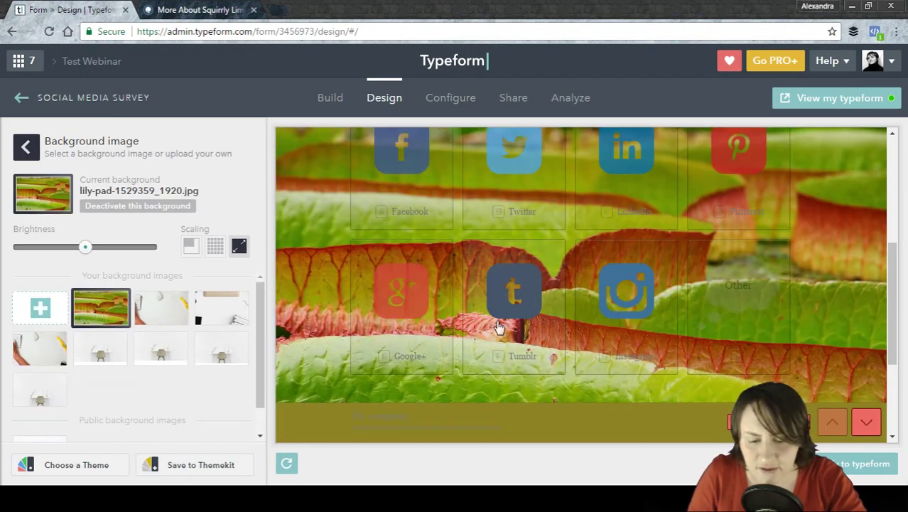
# Dim the lily-pad background image sharply, darken it further, then brighten it back up.
pyautogui.scroll(3, 893, 291)
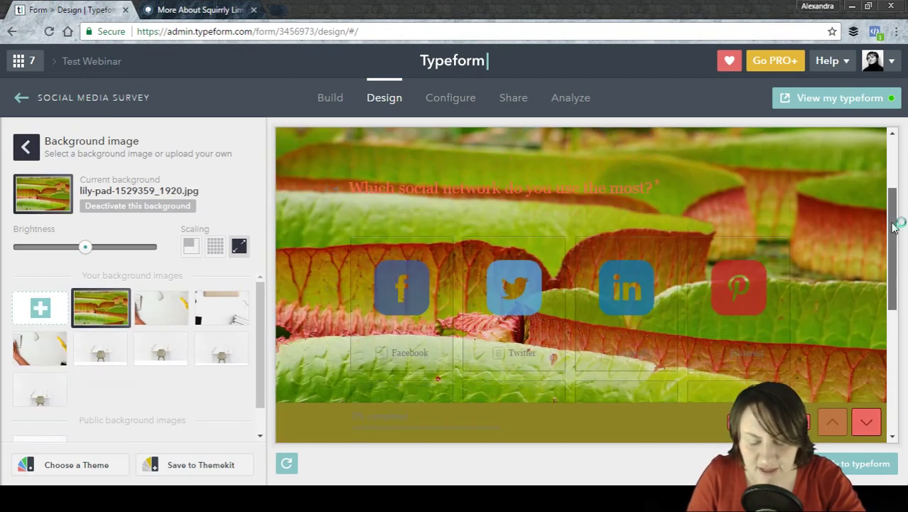
pyautogui.moveTo(897, 246)
pyautogui.mouseDown()
pyautogui.moveTo(897, 255)
pyautogui.moveTo(894, 224)
pyautogui.moveTo(896, 244)
pyautogui.mouseUp()
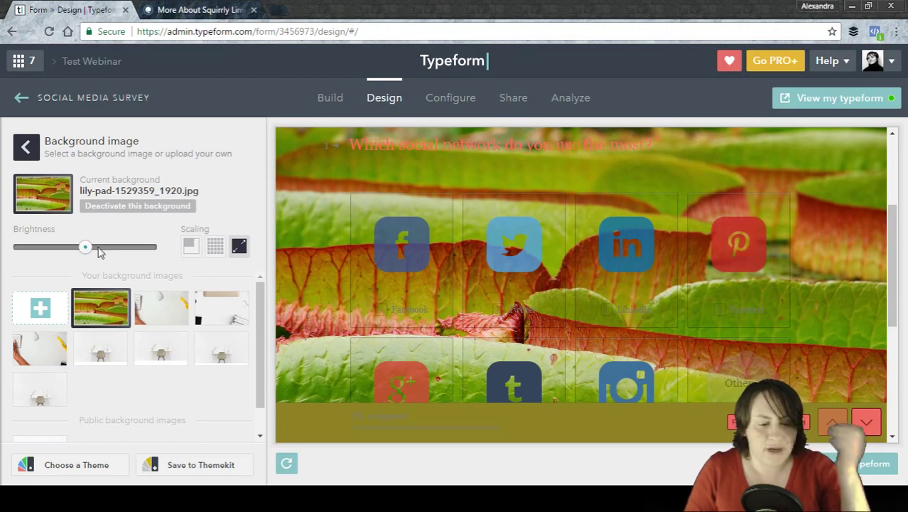
pyautogui.moveTo(88, 258); pyautogui.dragTo(38, 256)
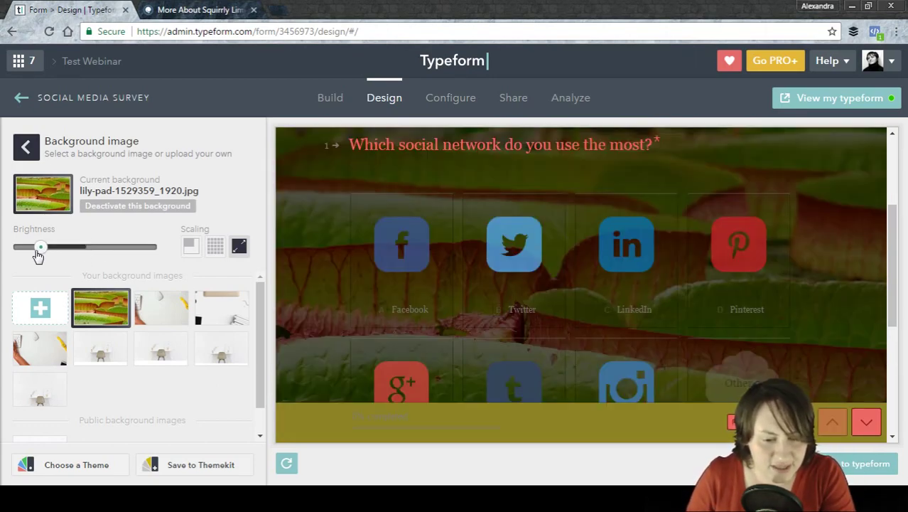
pyautogui.moveTo(39, 255); pyautogui.dragTo(29, 252)
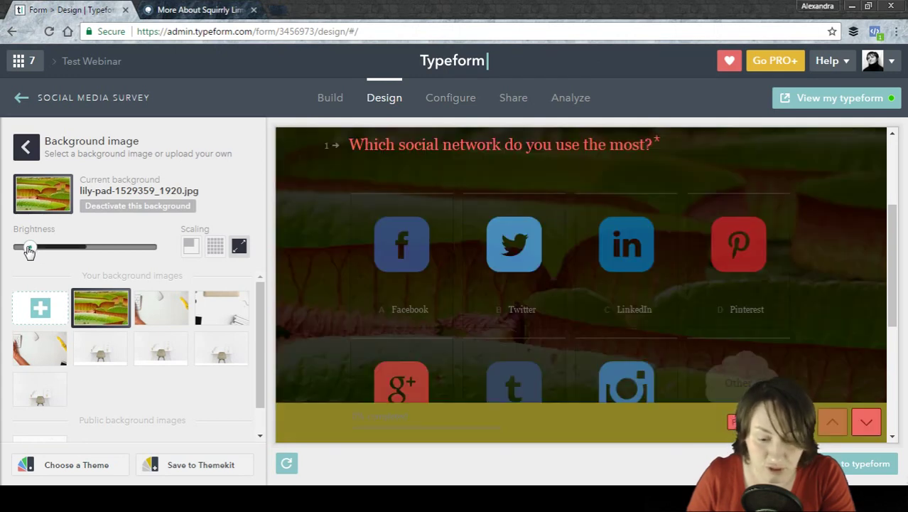
pyautogui.moveTo(29, 252); pyautogui.dragTo(86, 250)
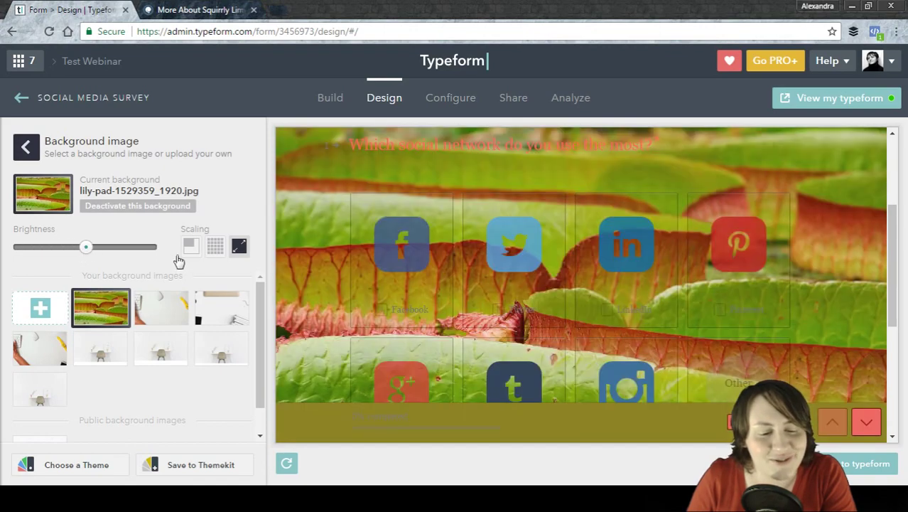
# Try the Repeat and Fullscreen scaling options, then deactivate the lily-pad background.
pyautogui.click(191, 246)
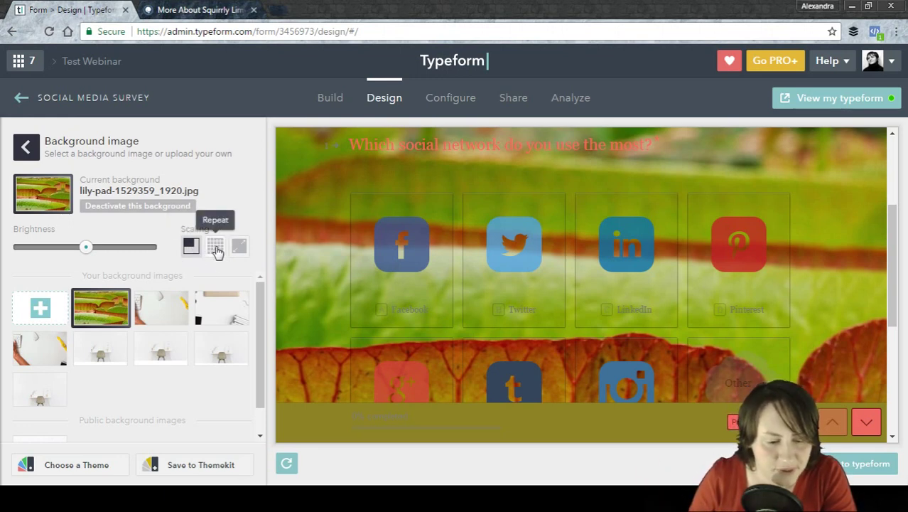
pyautogui.click(216, 247)
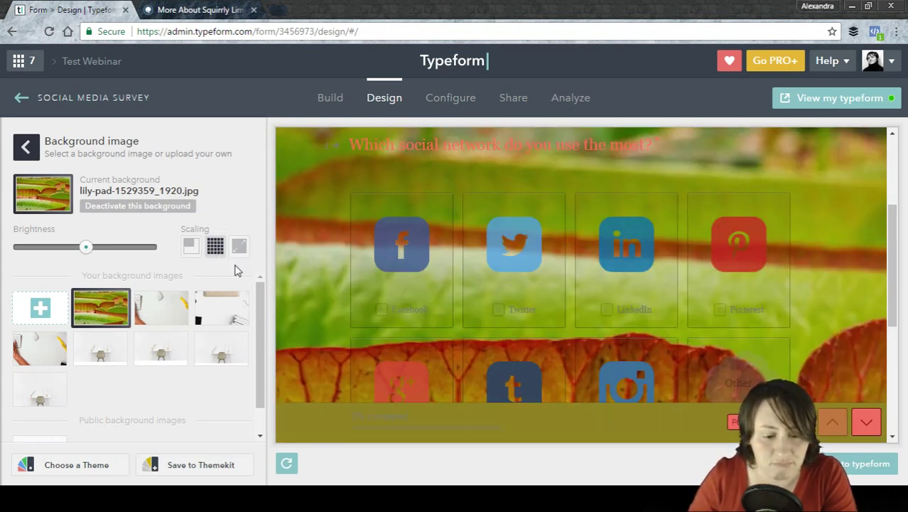
pyautogui.click(240, 248)
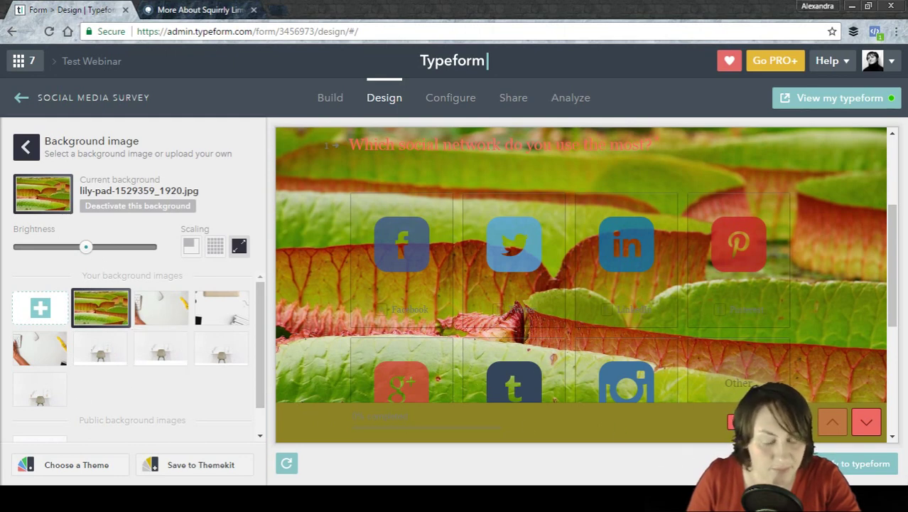
pyautogui.click(758, 464)
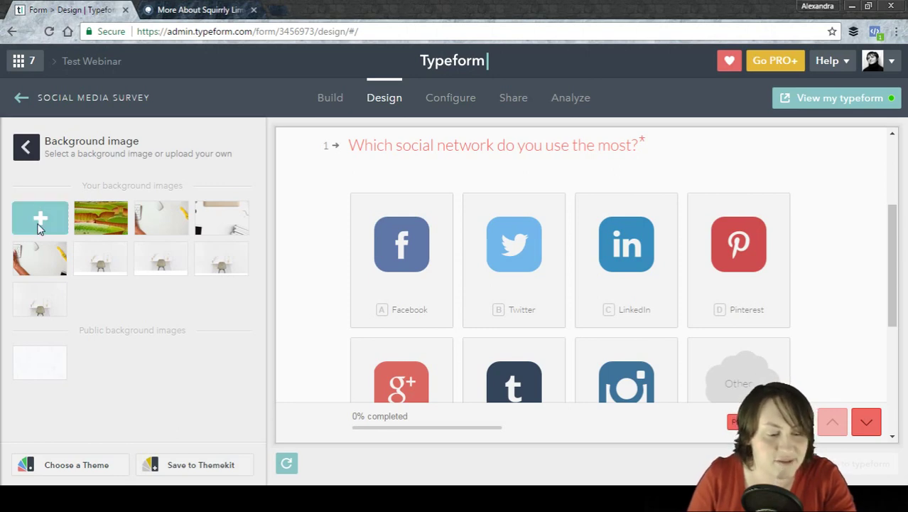
# Open the ready-made theme library and preview the survey in the Leisure theme.
pyautogui.click(26, 159)
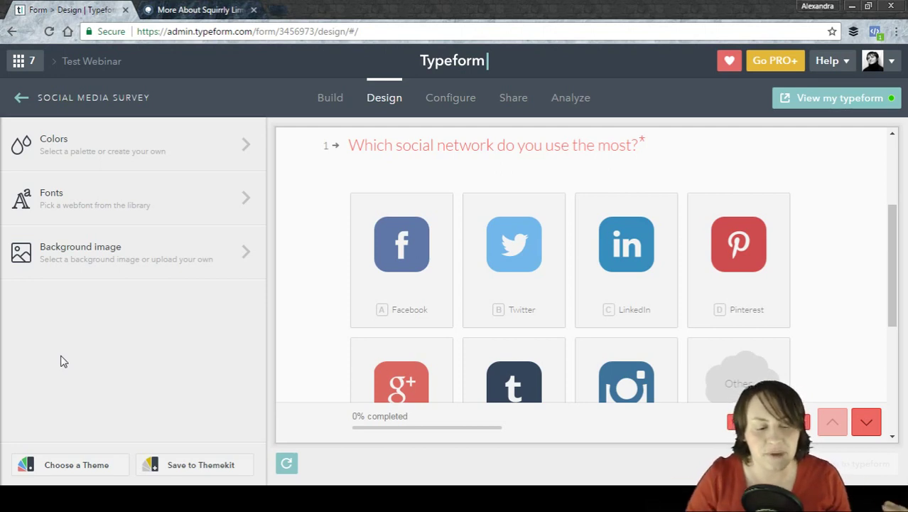
pyautogui.click(91, 467)
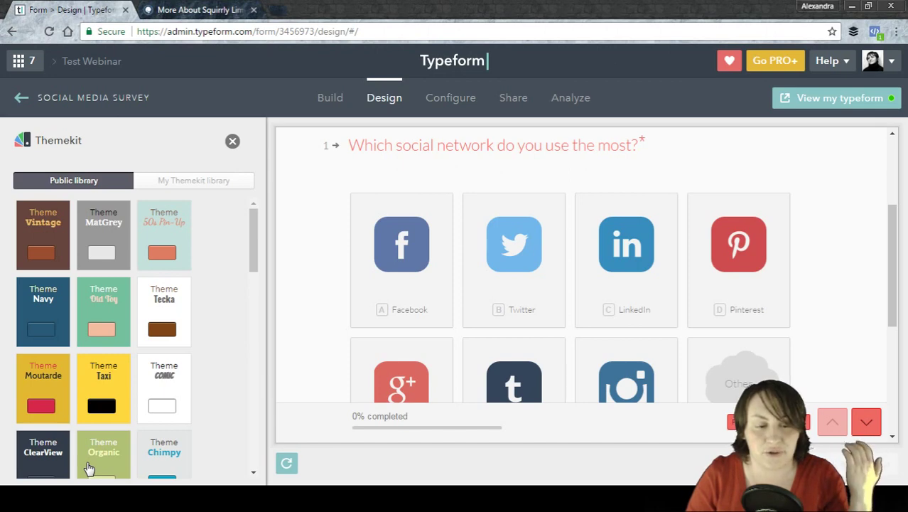
pyautogui.click(233, 141)
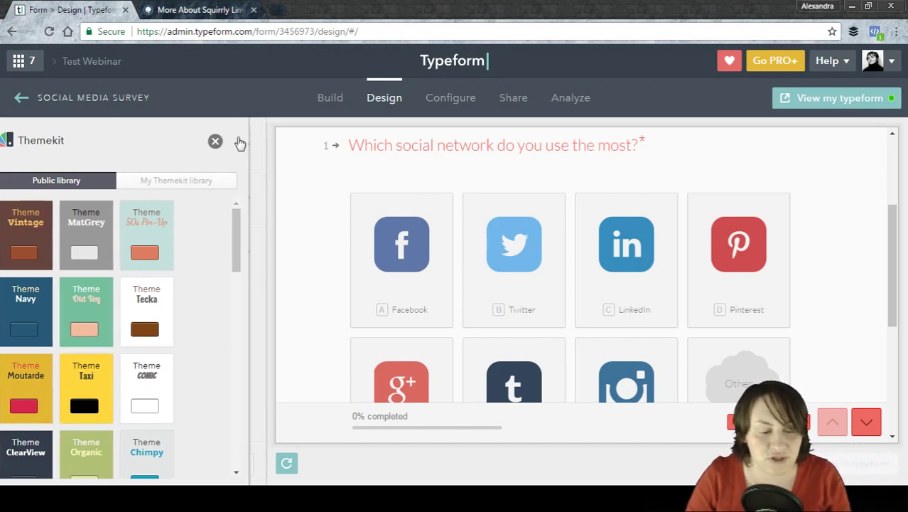
pyautogui.click(64, 471)
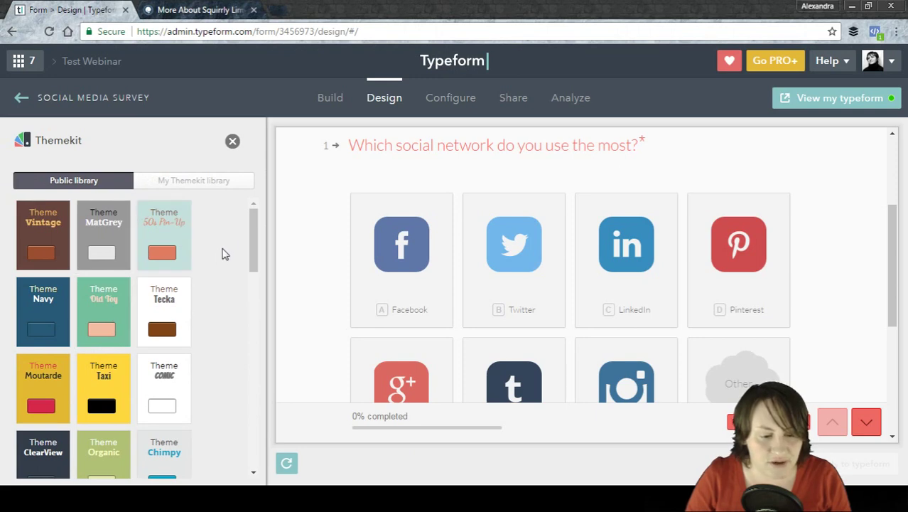
pyautogui.moveTo(255, 223); pyautogui.dragTo(276, 415)
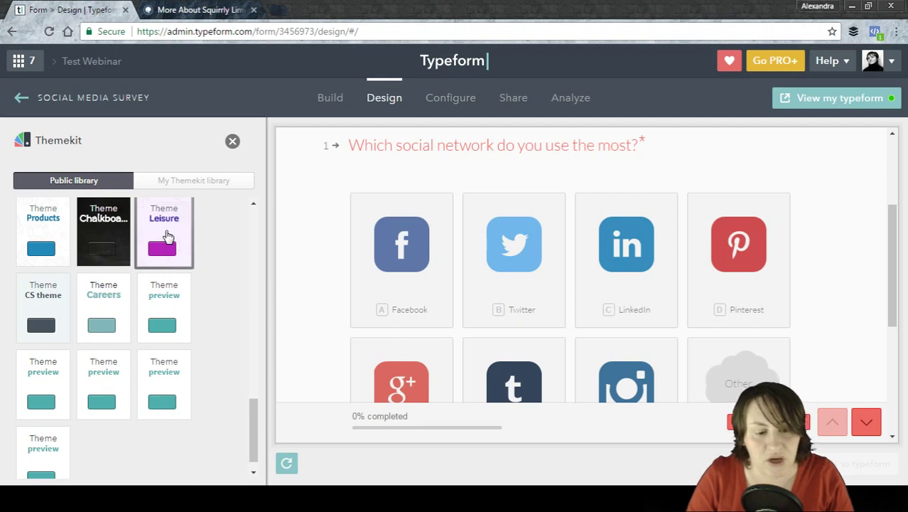
pyautogui.click(167, 235)
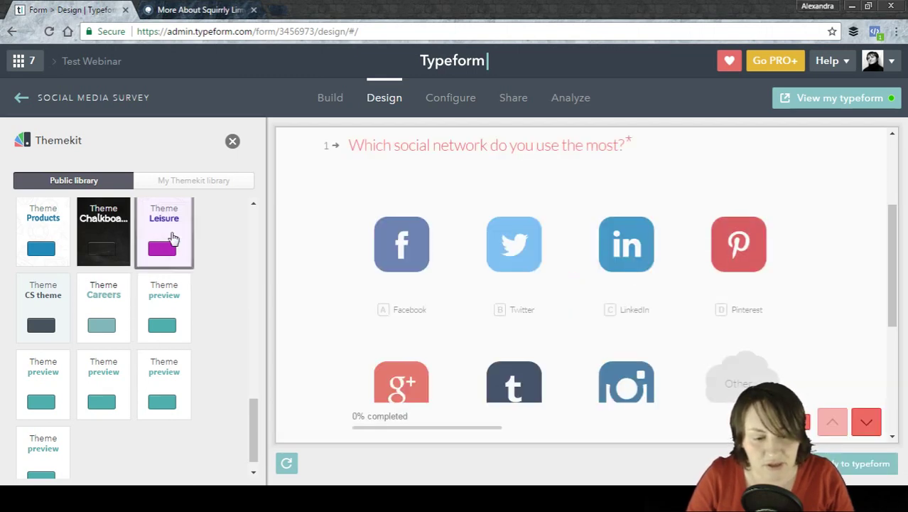
pyautogui.click(172, 236)
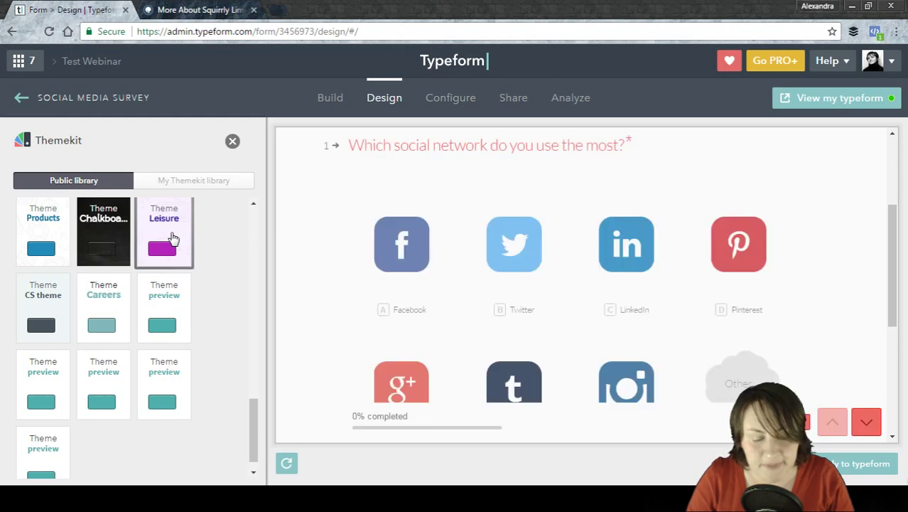
pyautogui.click(288, 464)
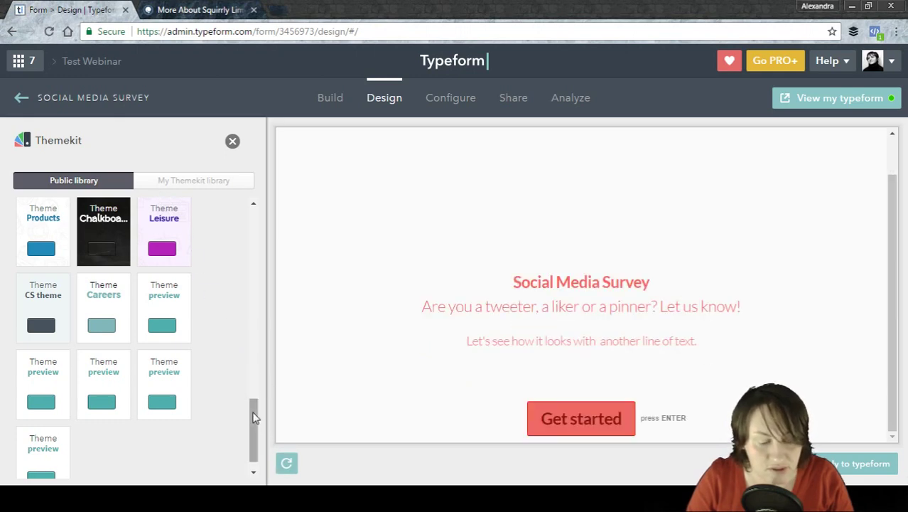
# Preview the survey in the dark ClearView theme and start it.
pyautogui.moveTo(255, 418); pyautogui.dragTo(233, 204)
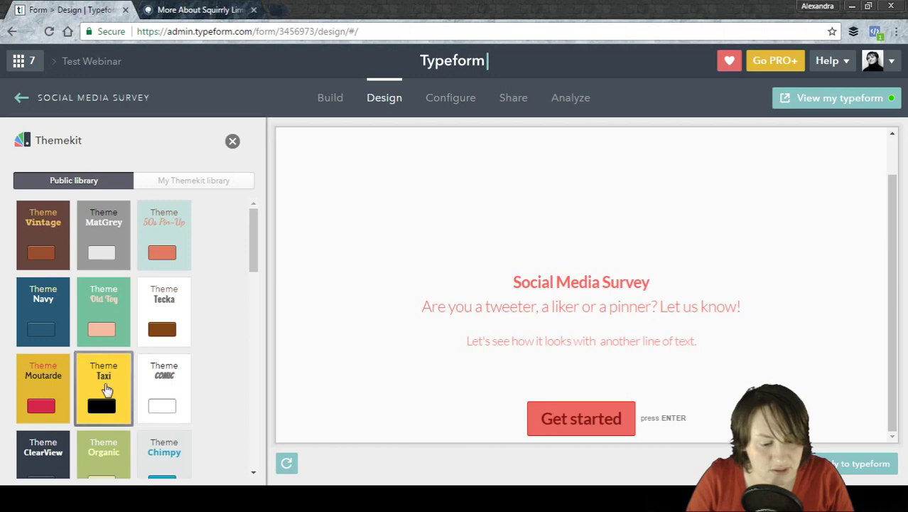
pyautogui.click(58, 456)
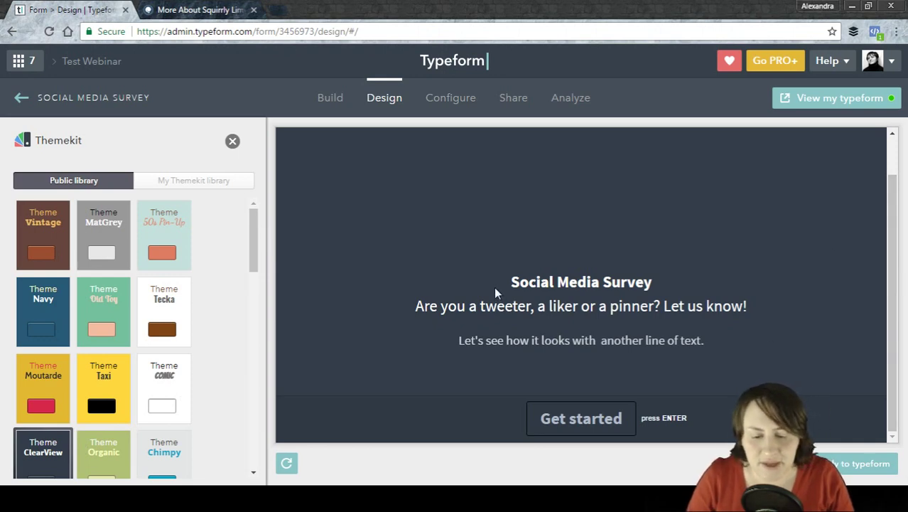
pyautogui.click(601, 419)
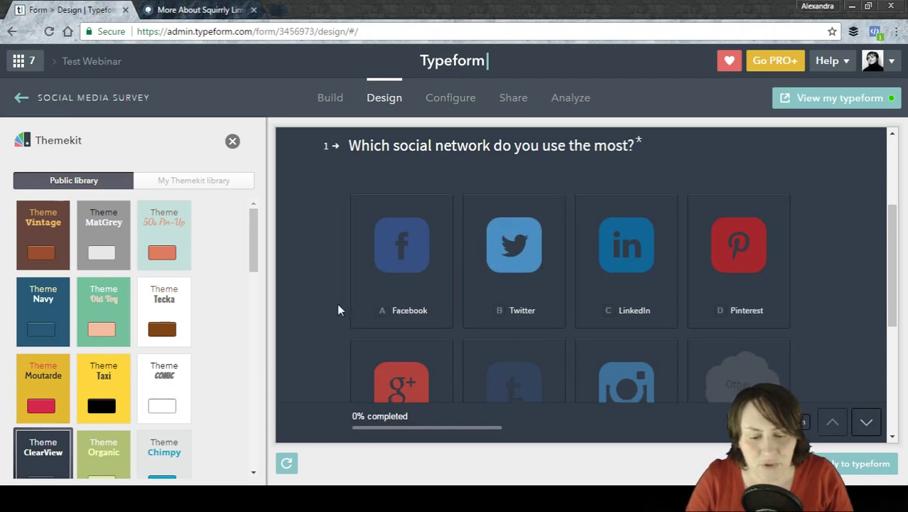
pyautogui.scroll(-2, 337, 305)
pyautogui.scroll(-2, 337, 315)
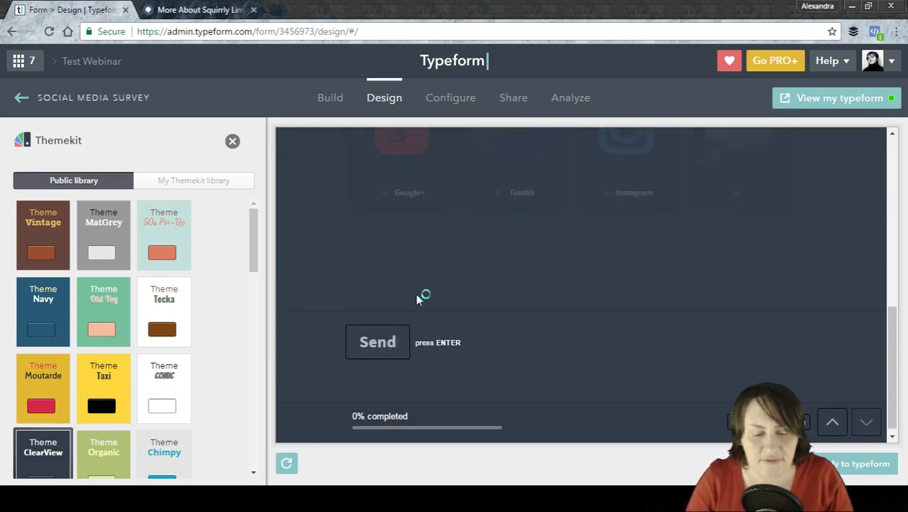
pyautogui.scroll(2, 418, 299)
# Answer Twitter, Every week, laptop and happiness 3, then show the My Themekit saved themes.
pyautogui.click(522, 229)
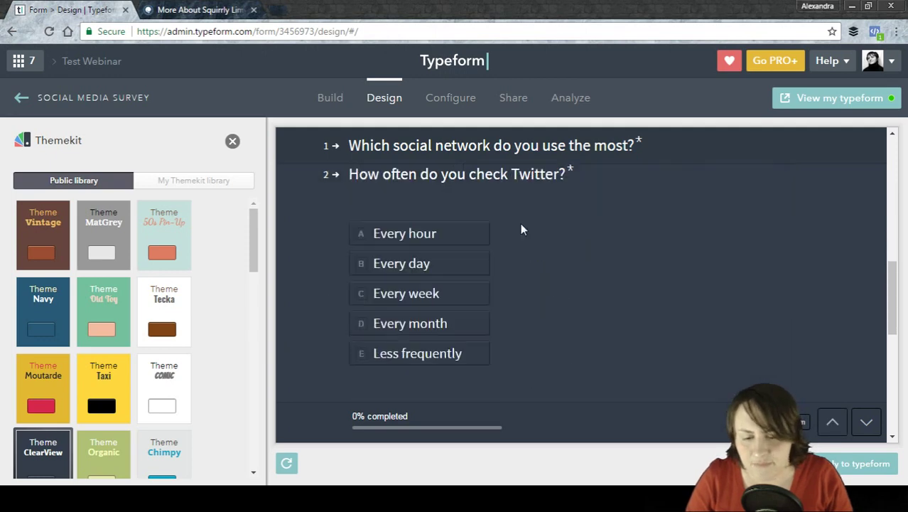
pyautogui.click(432, 294)
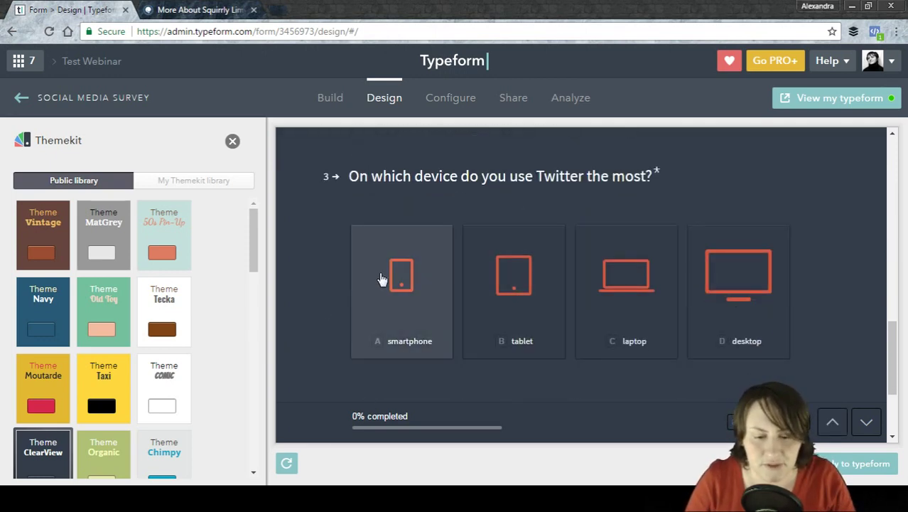
pyautogui.click(643, 318)
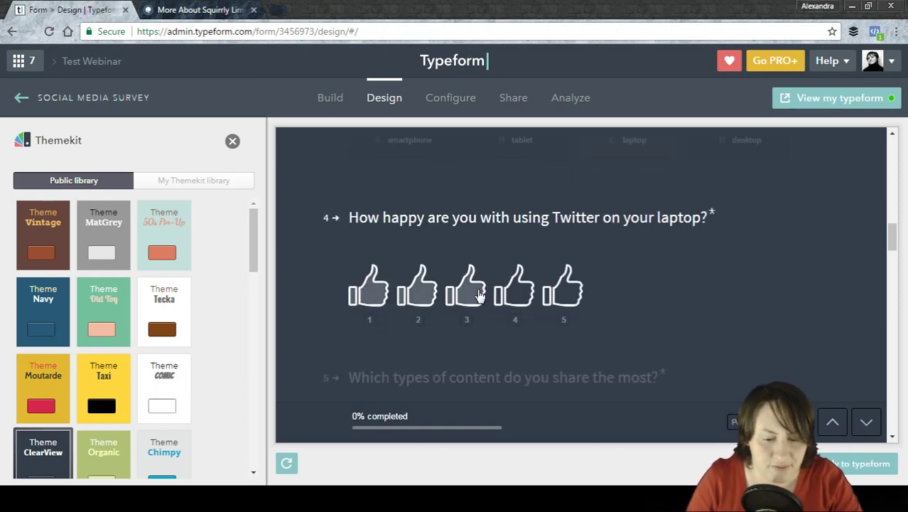
pyautogui.click(480, 295)
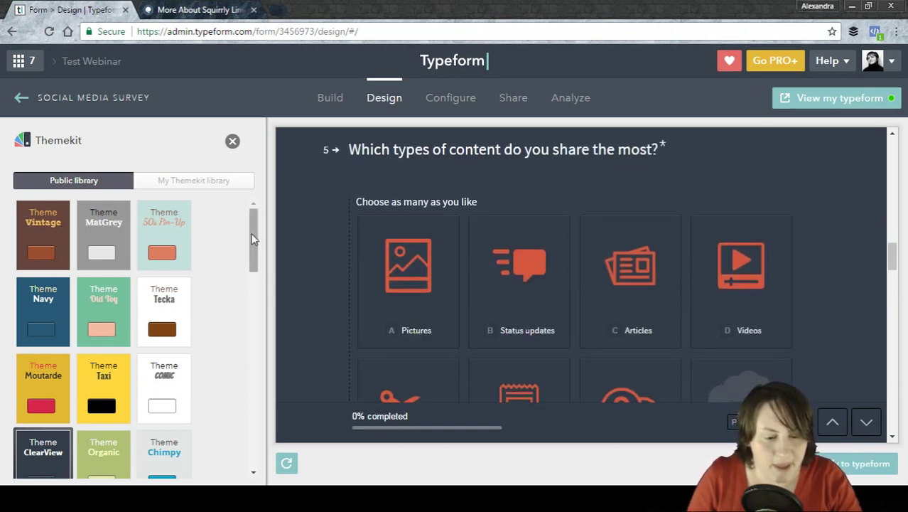
pyautogui.moveTo(253, 235); pyautogui.dragTo(234, 188)
pyautogui.click(220, 186)
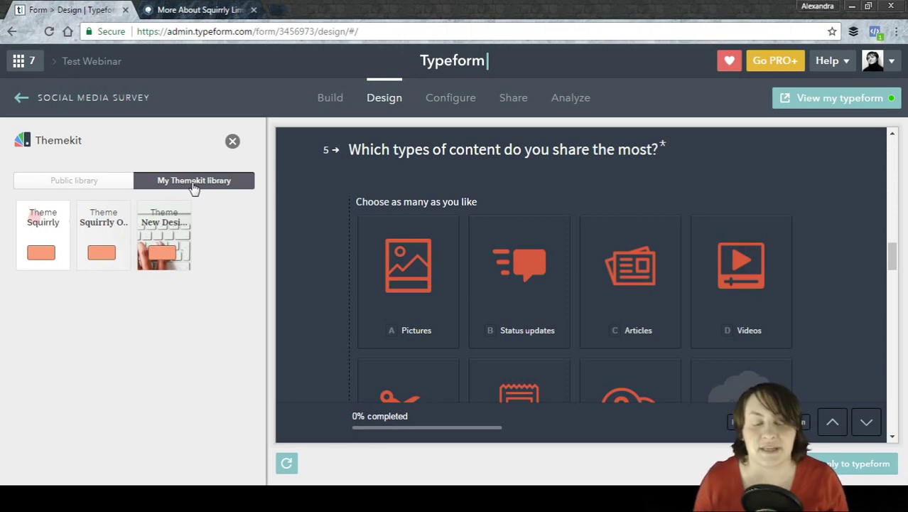
# Preview the saved New Design desk-photo theme, then return to the Public library.
pyautogui.click(174, 234)
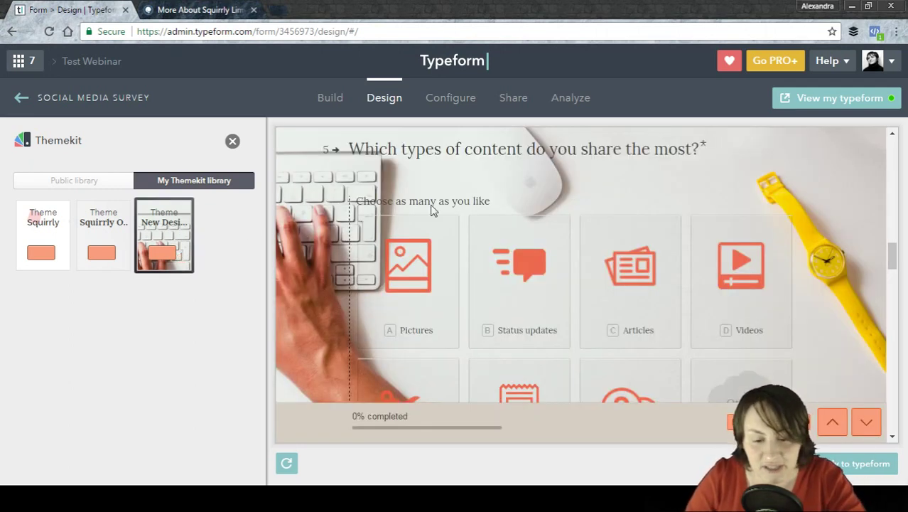
pyautogui.scroll(-2, 543, 184)
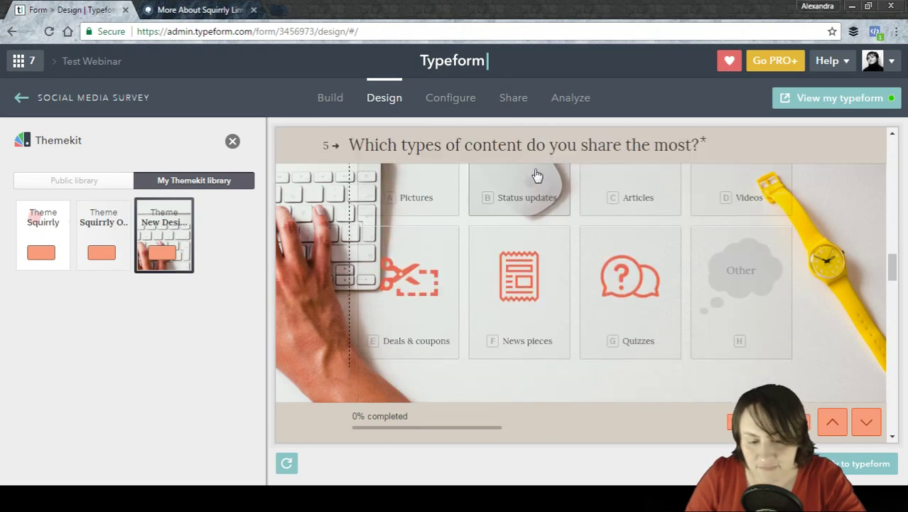
pyautogui.scroll(5, 536, 178)
pyautogui.scroll(-1, 533, 175)
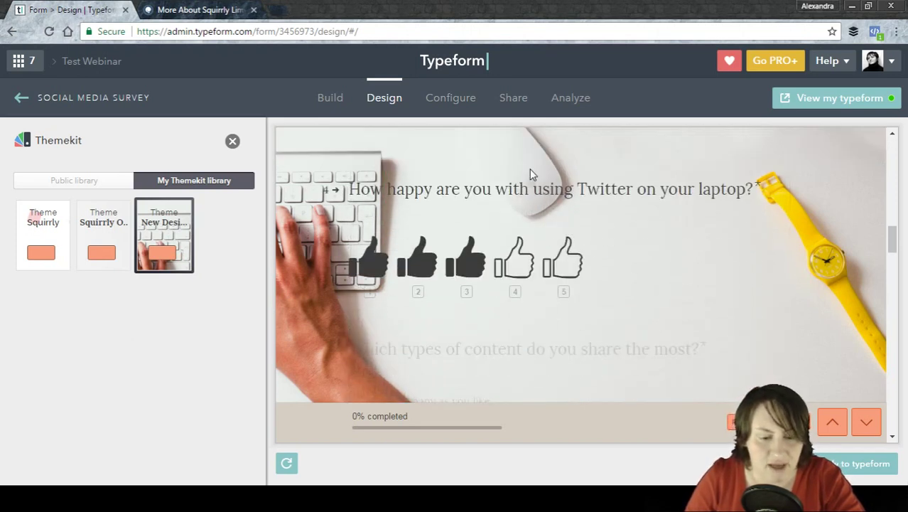
pyautogui.scroll(-1, 533, 175)
pyautogui.scroll(1, 475, 203)
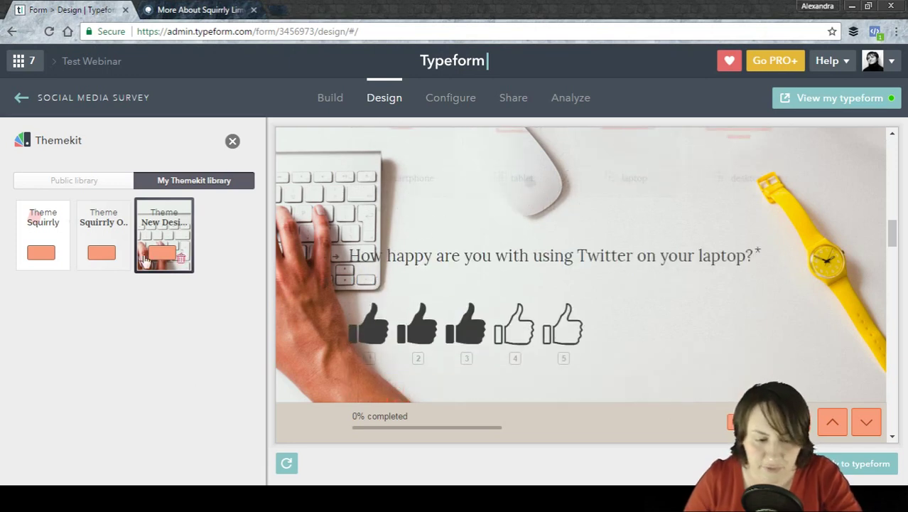
pyautogui.click(47, 180)
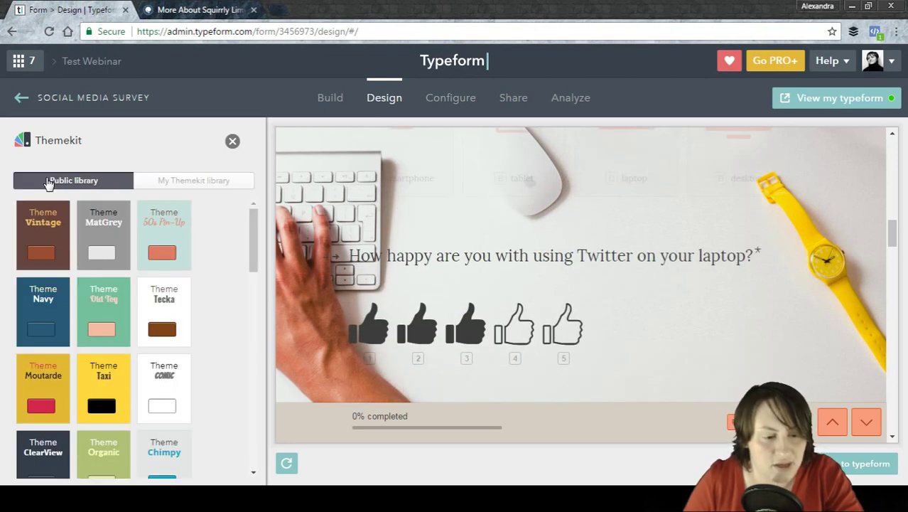
# Apply the Navy theme to the survey and close the Themekit panel.
pyautogui.click(42, 316)
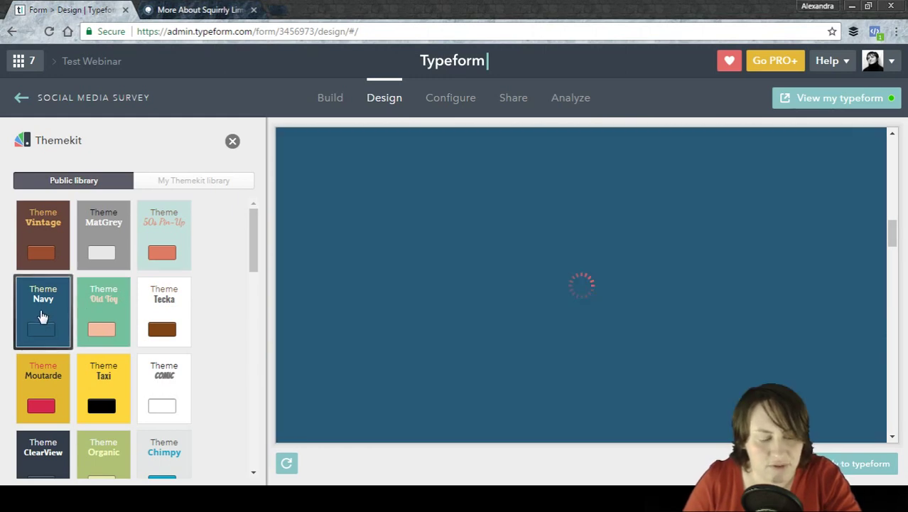
pyautogui.click(841, 466)
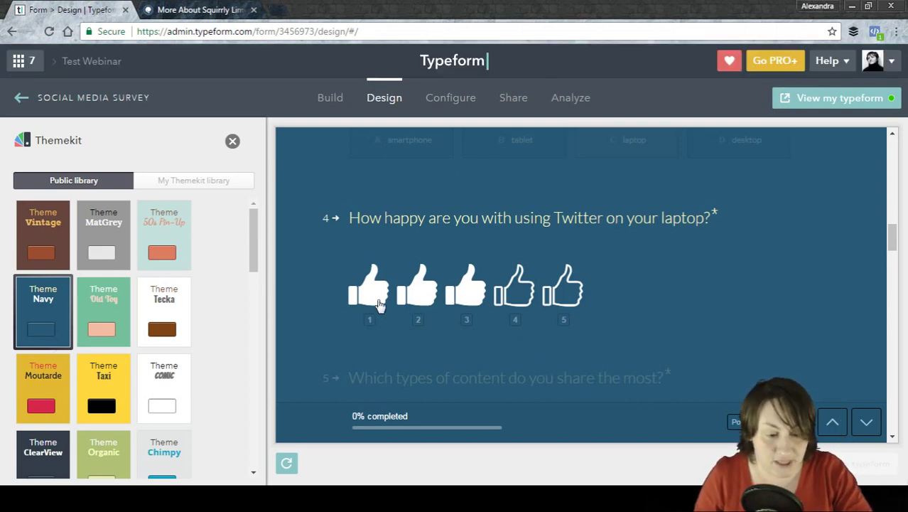
pyautogui.click(233, 141)
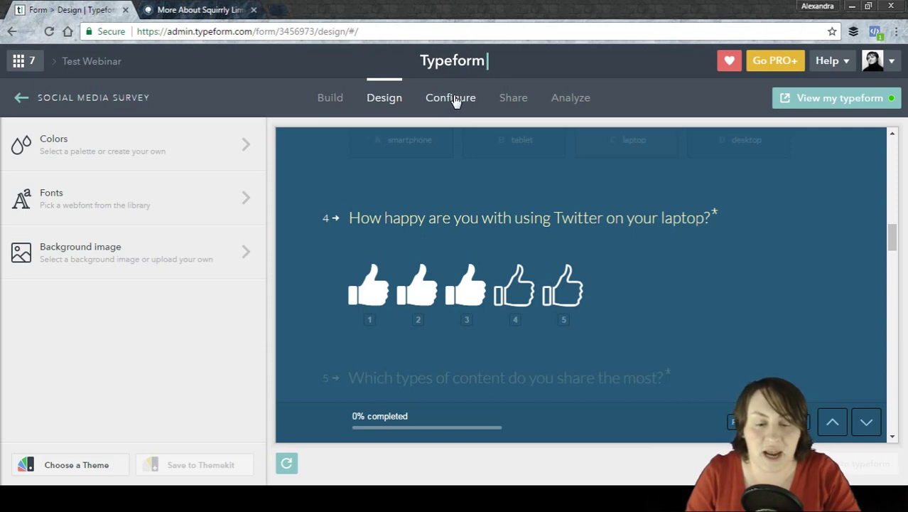
# On the Configure page, try the name field and title rename, then toggle Status Private and back to Public.
pyautogui.click(455, 102)
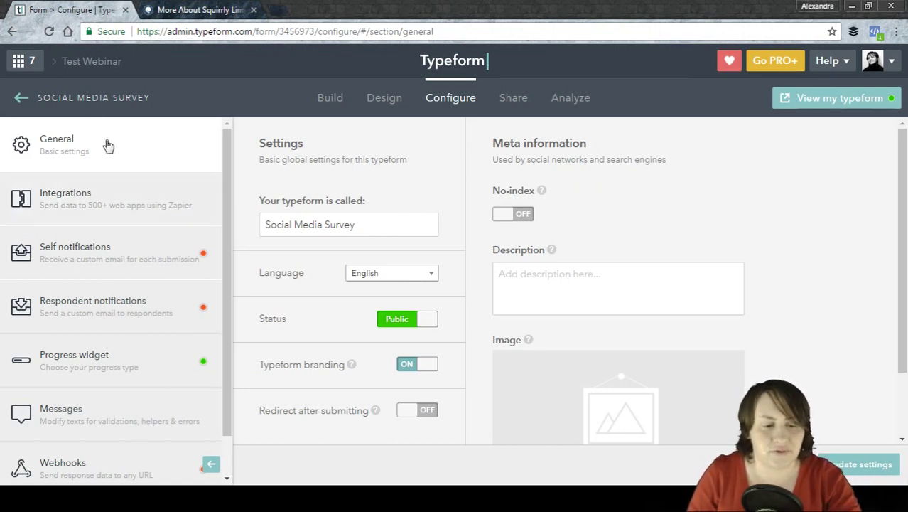
pyautogui.click(361, 227)
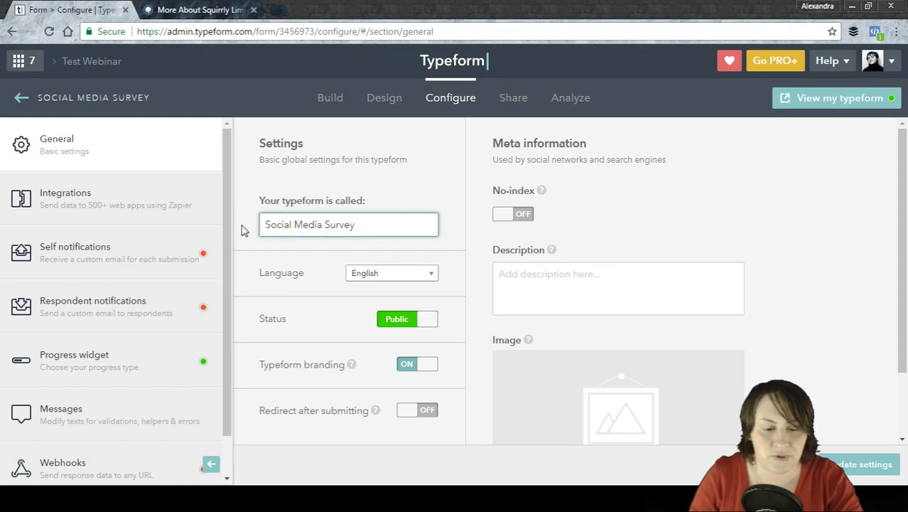
pyautogui.click(135, 97)
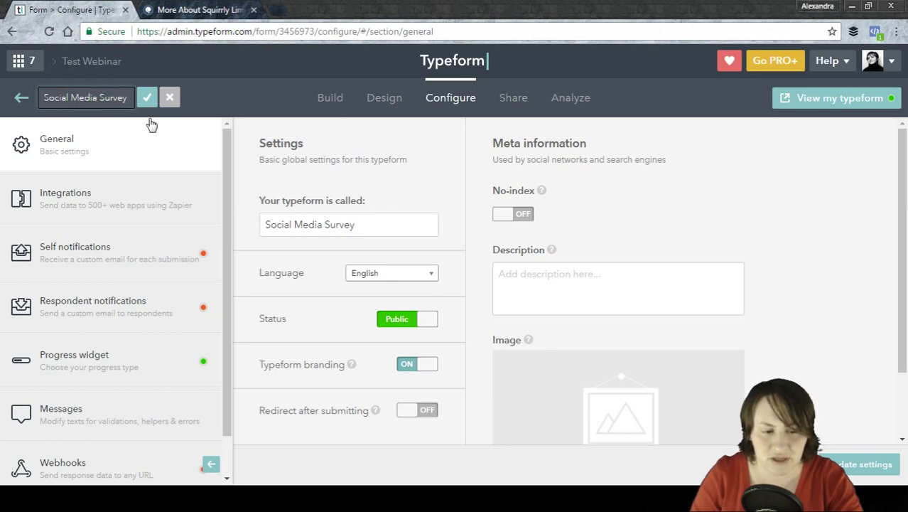
pyautogui.click(147, 98)
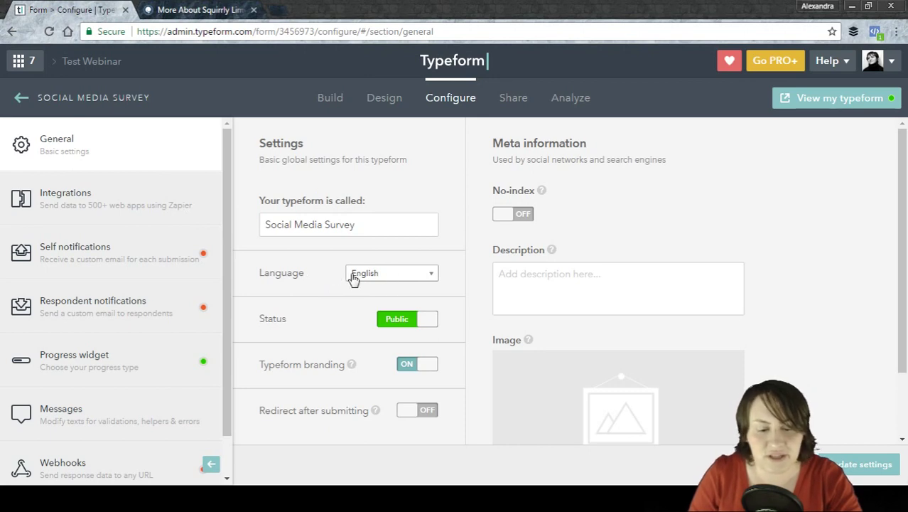
pyautogui.click(390, 323)
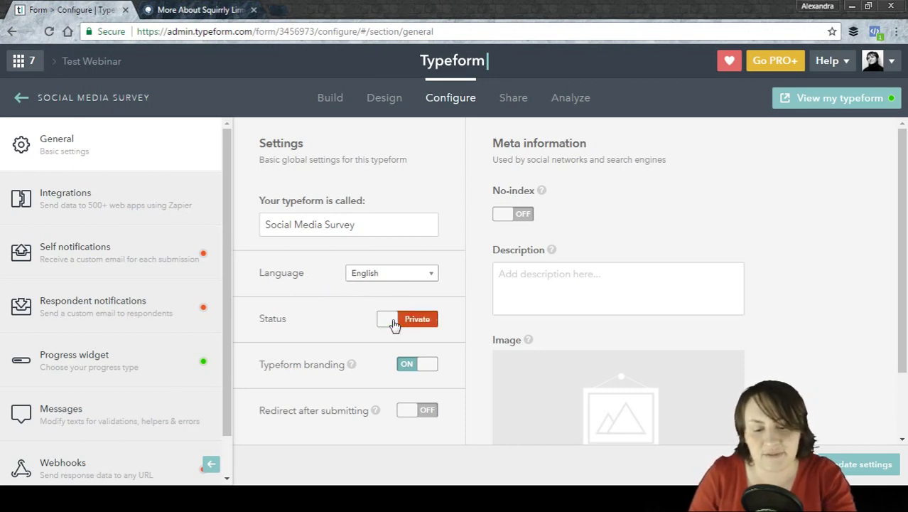
pyautogui.click(394, 325)
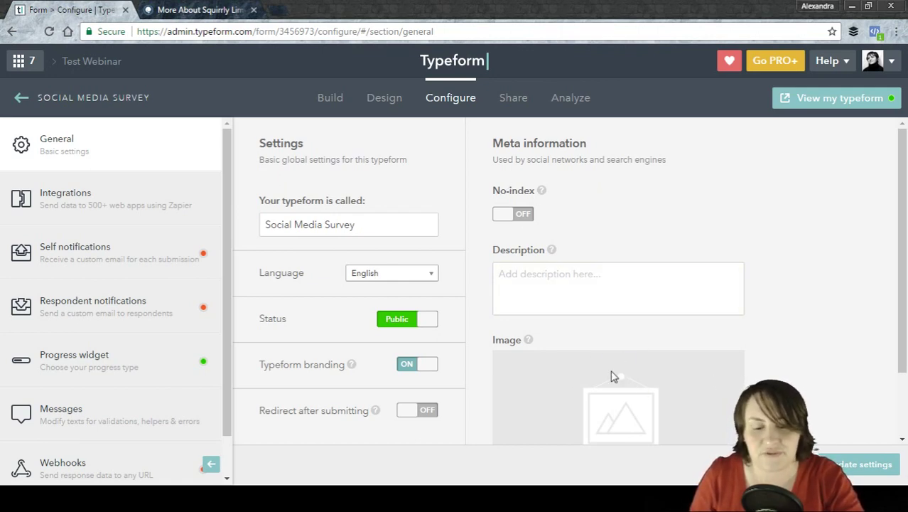
pyautogui.scroll(-2, 544, 367)
pyautogui.scroll(2, 574, 290)
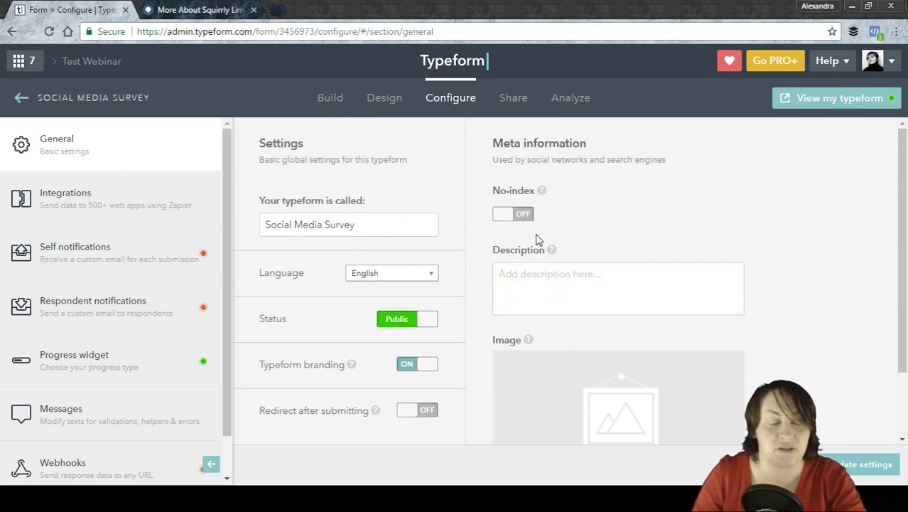
# Open Self notifications and select, then deselect, the recipient email address.
pyautogui.click(157, 255)
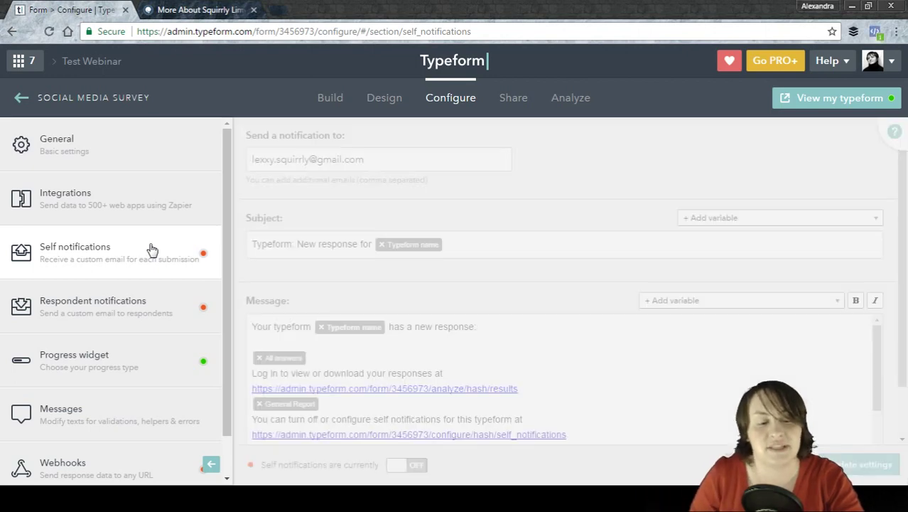
pyautogui.click(468, 167)
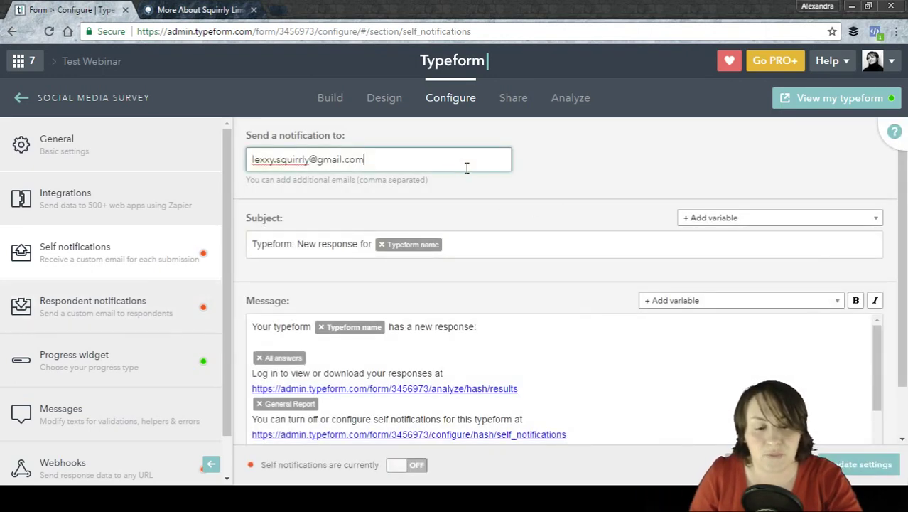
pyautogui.moveTo(431, 164); pyautogui.dragTo(248, 160)
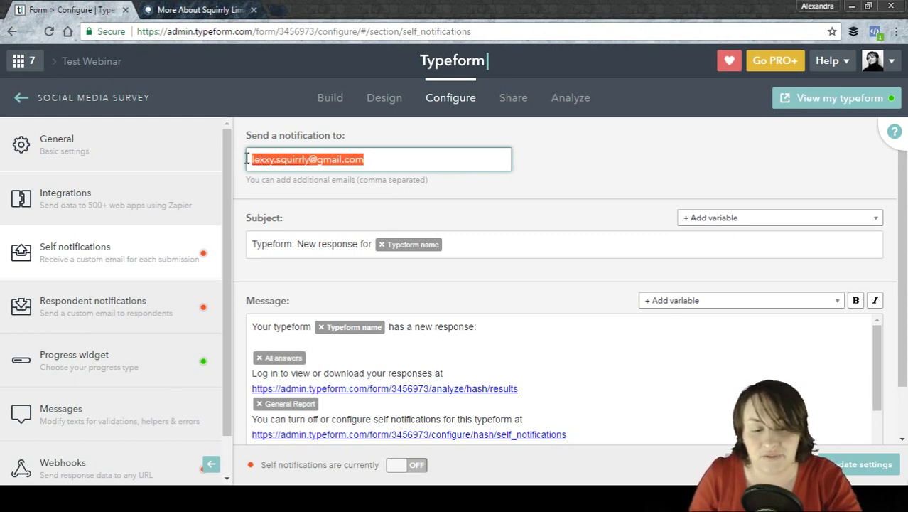
pyautogui.click(395, 169)
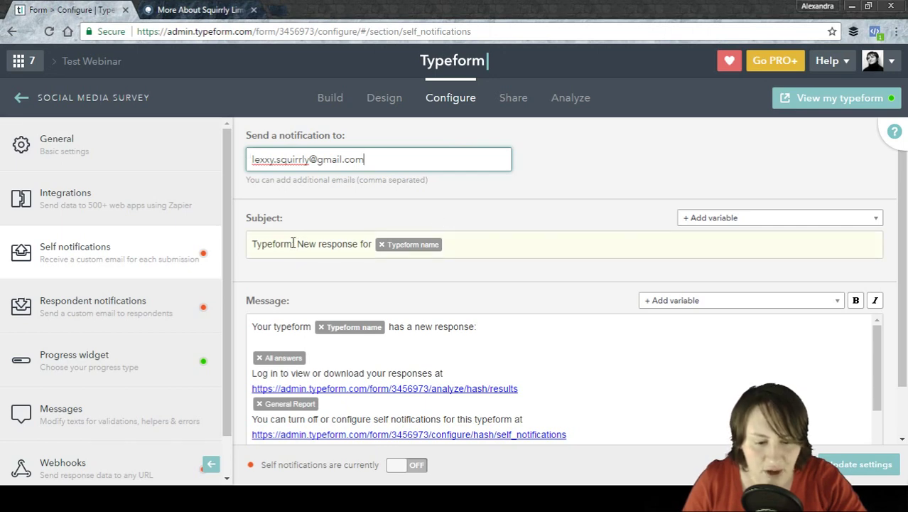
pyautogui.click(256, 245)
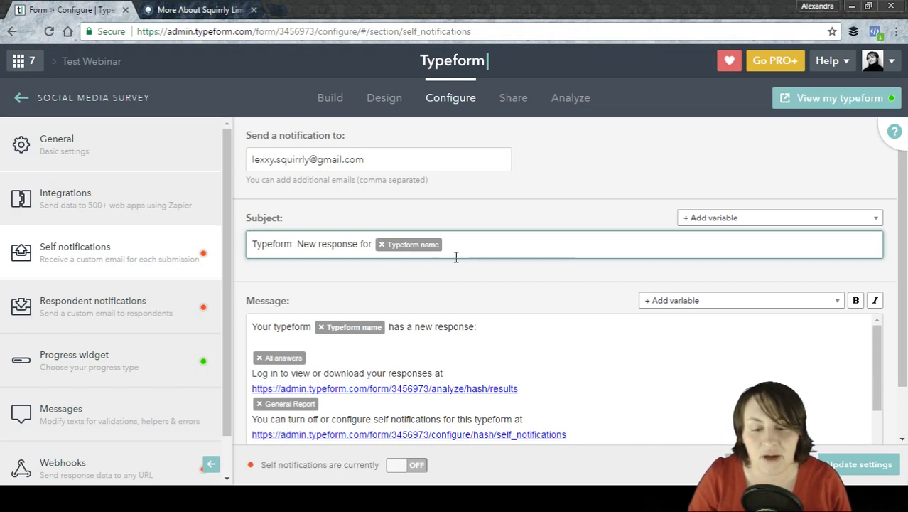
pyautogui.click(767, 224)
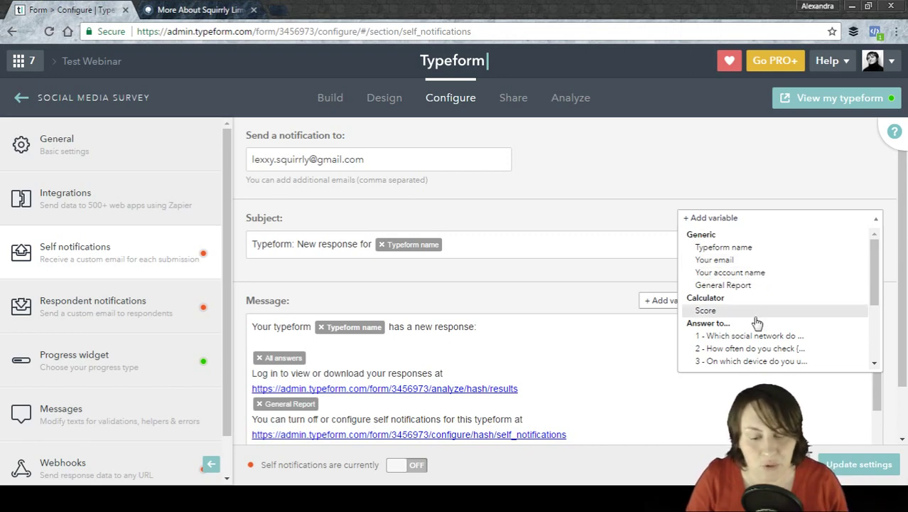
pyautogui.moveTo(870, 269); pyautogui.dragTo(870, 248)
pyautogui.click(592, 186)
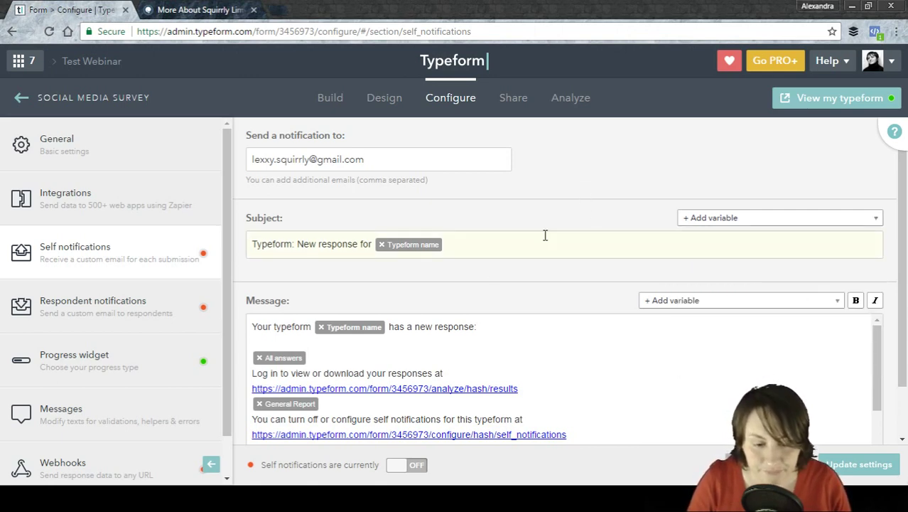
pyautogui.scroll(-1, 265, 314)
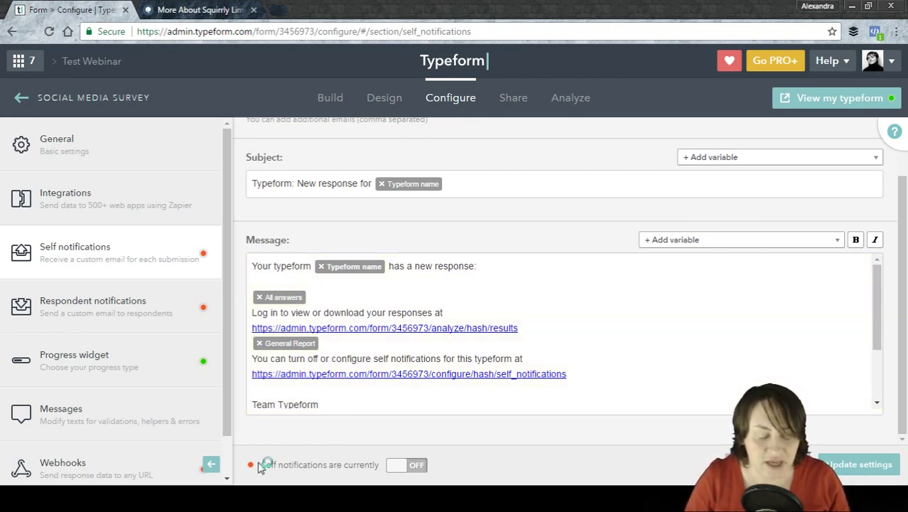
pyautogui.click(402, 468)
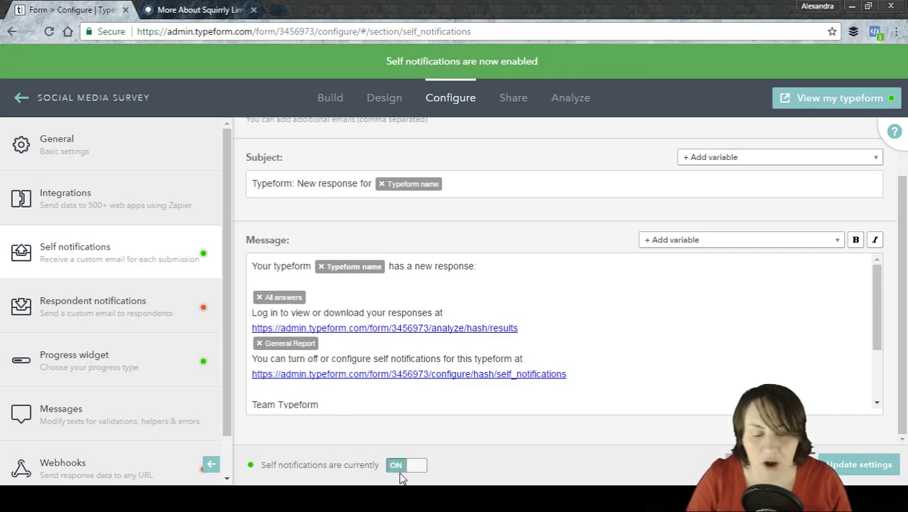
pyautogui.click(404, 466)
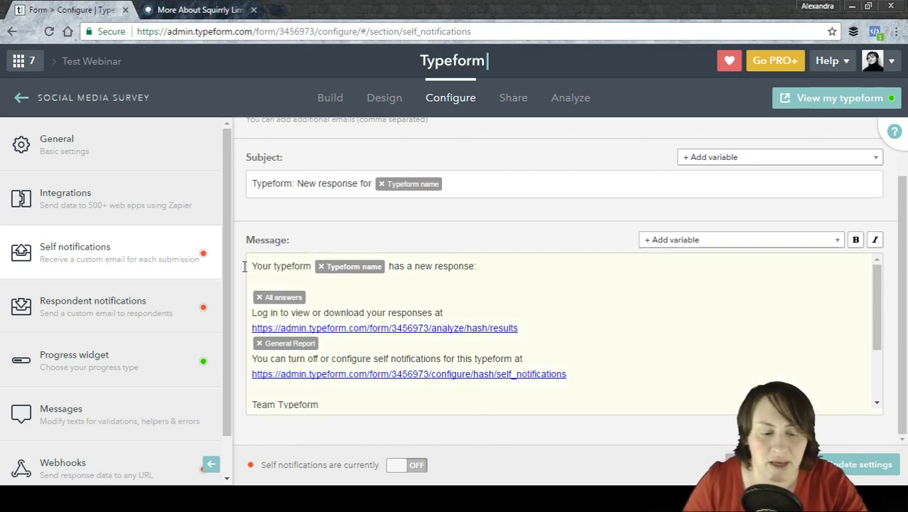
# Open Respondent notifications and scroll through its thank-you Subject and Message fields.
pyautogui.click(158, 314)
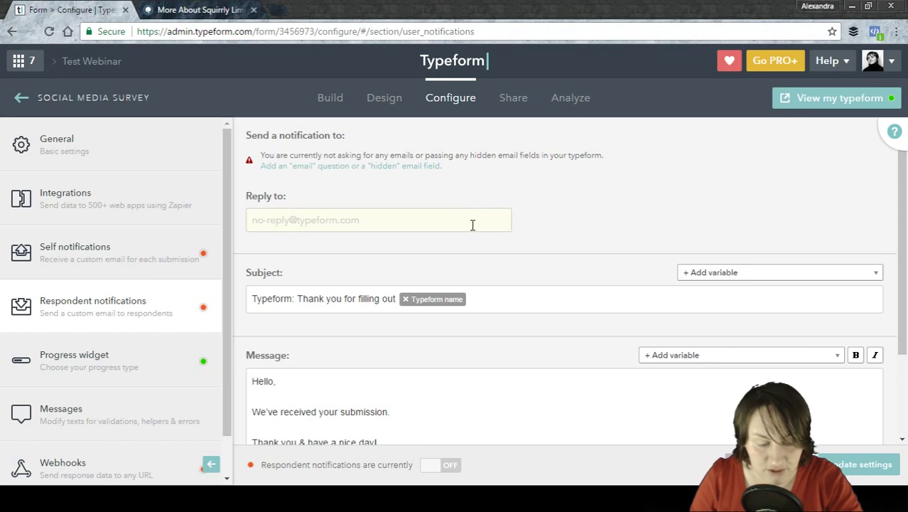
pyautogui.scroll(-2, 541, 334)
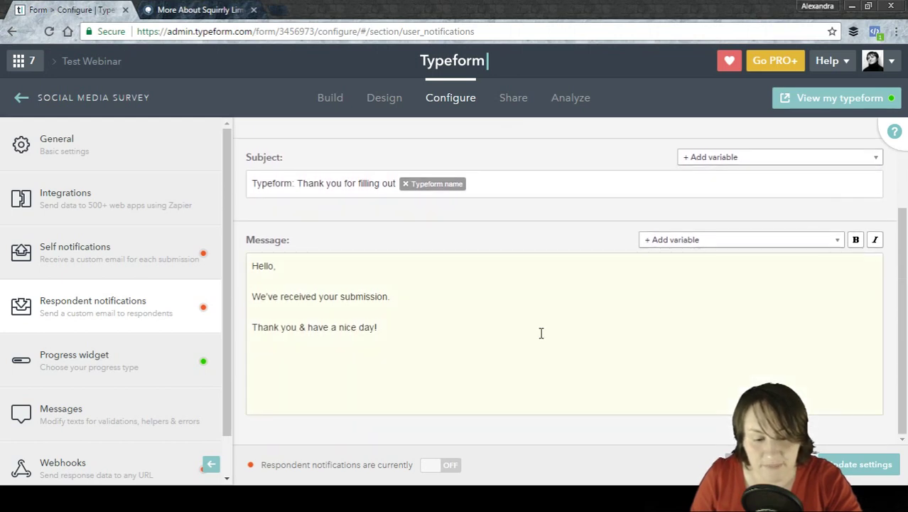
pyautogui.scroll(2, 544, 329)
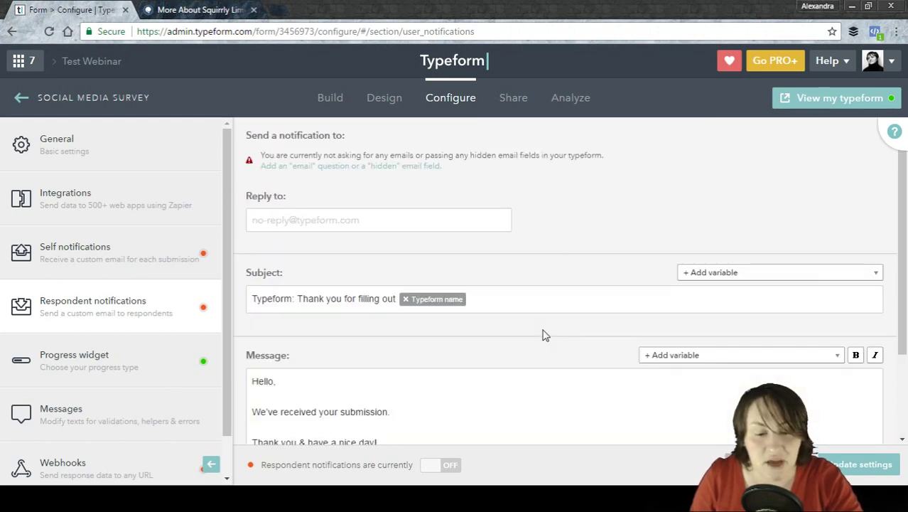
pyautogui.click(399, 218)
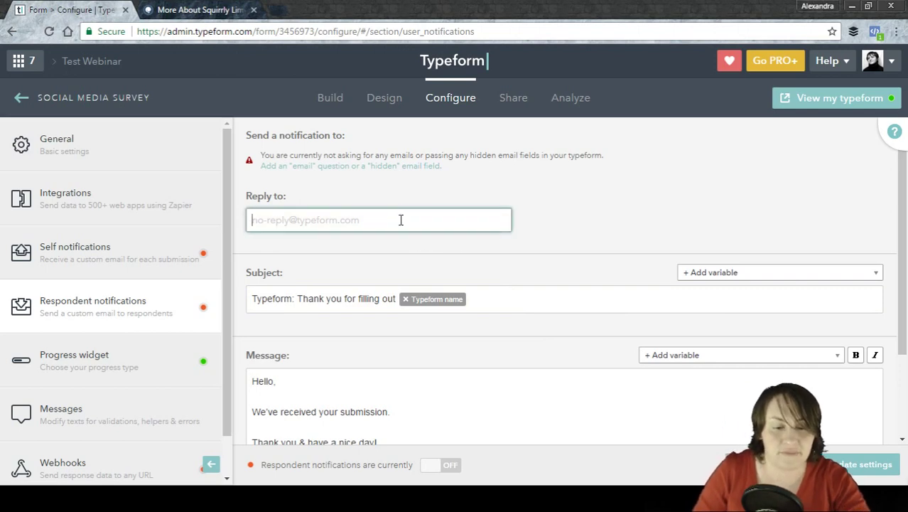
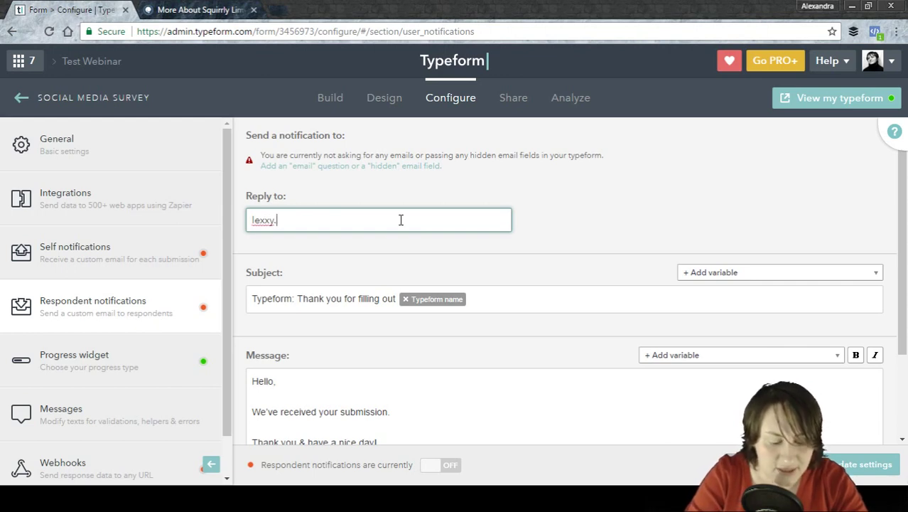
pyautogui.click(695, 211)
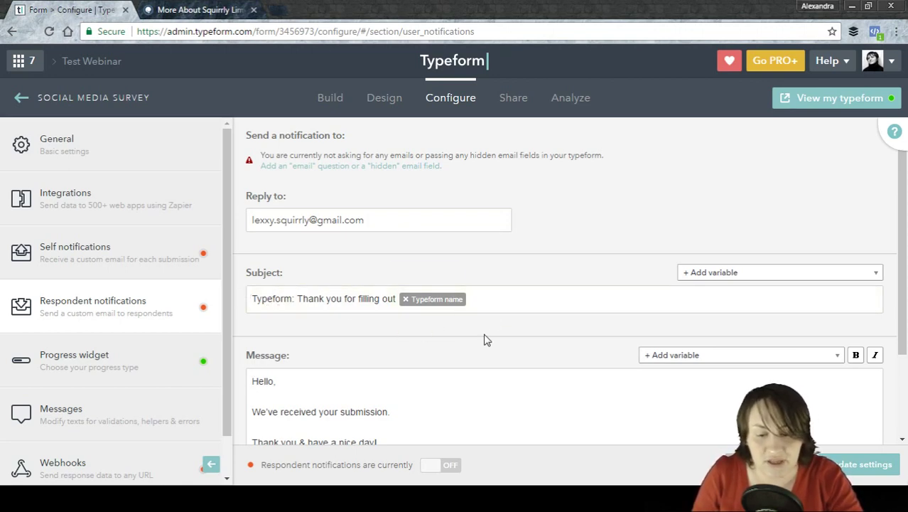
pyautogui.click(734, 273)
pyautogui.click(735, 273)
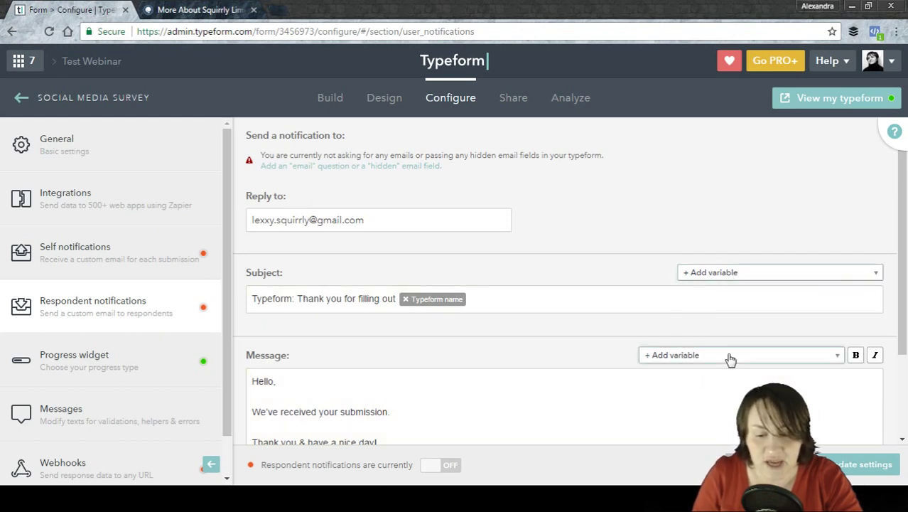
pyautogui.click(730, 358)
pyautogui.click(731, 358)
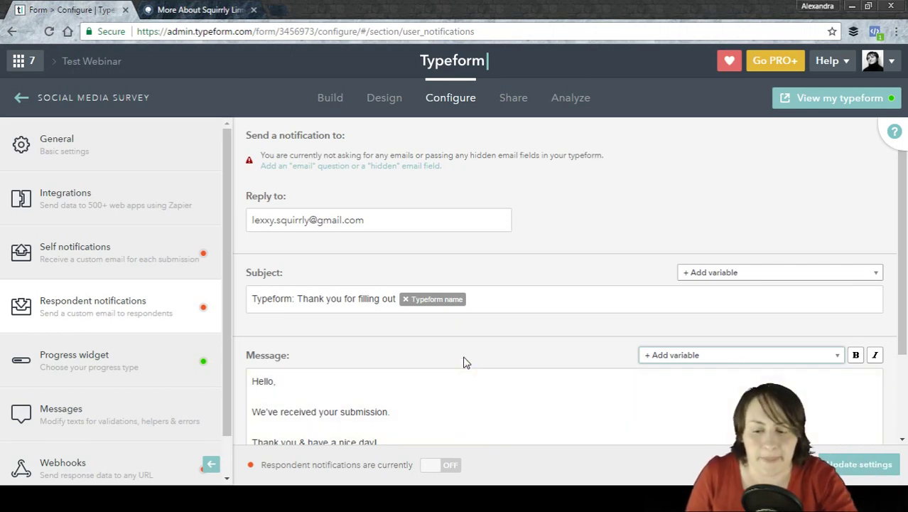
pyautogui.scroll(-2, 906, 268)
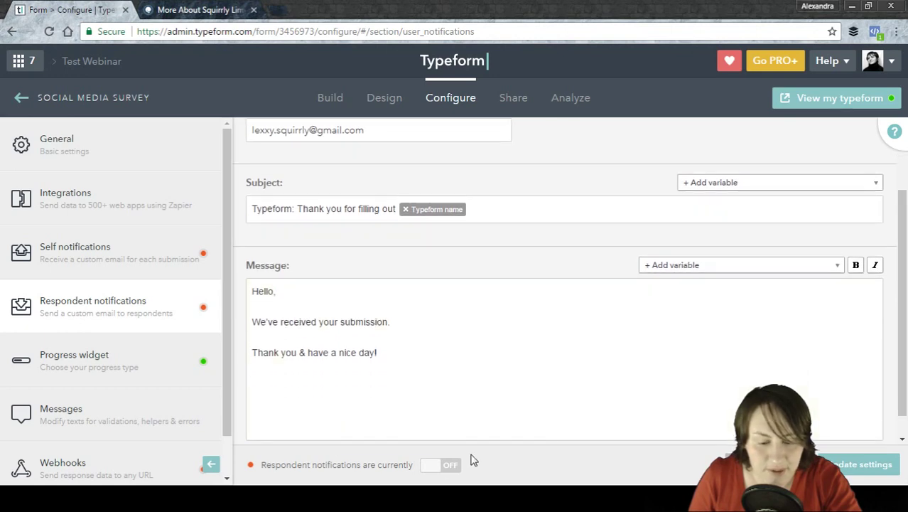
pyautogui.moveTo(431, 470)
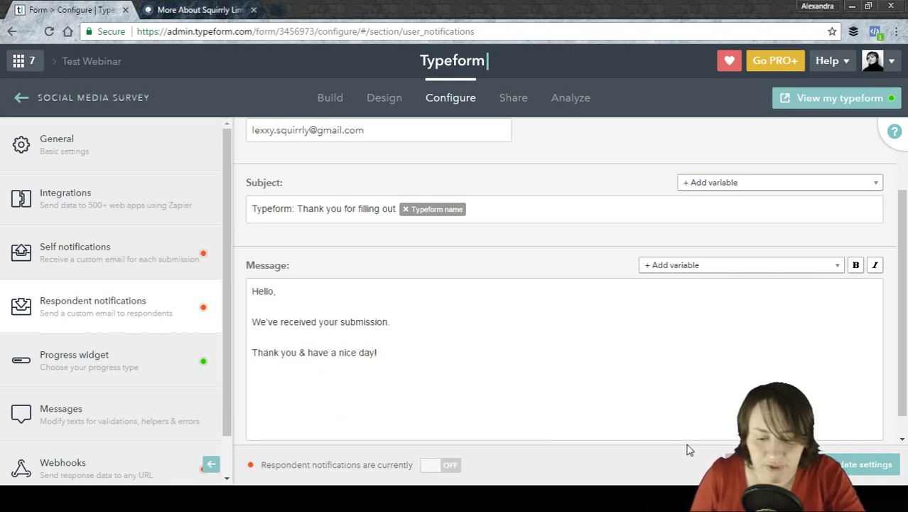
# Open Progress widget settings and review the Percentage and Proportional style cards.
pyautogui.click(71, 363)
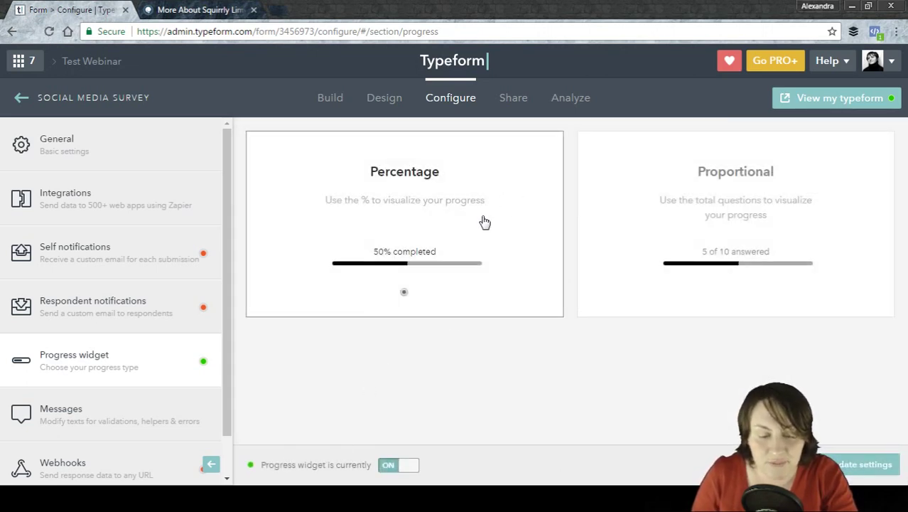
pyautogui.moveTo(821, 201)
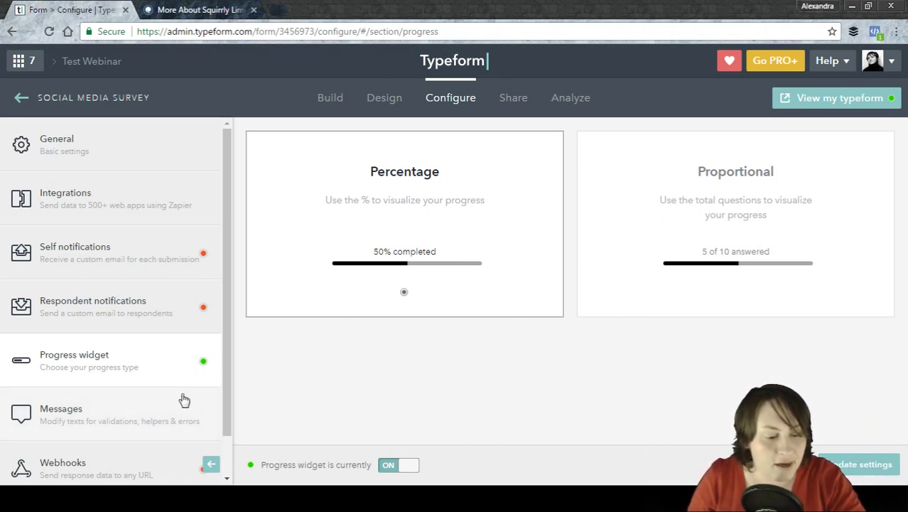
# Open Messages, scroll to the validation texts, and edit the 'web address does not exist' message.
pyautogui.click(132, 417)
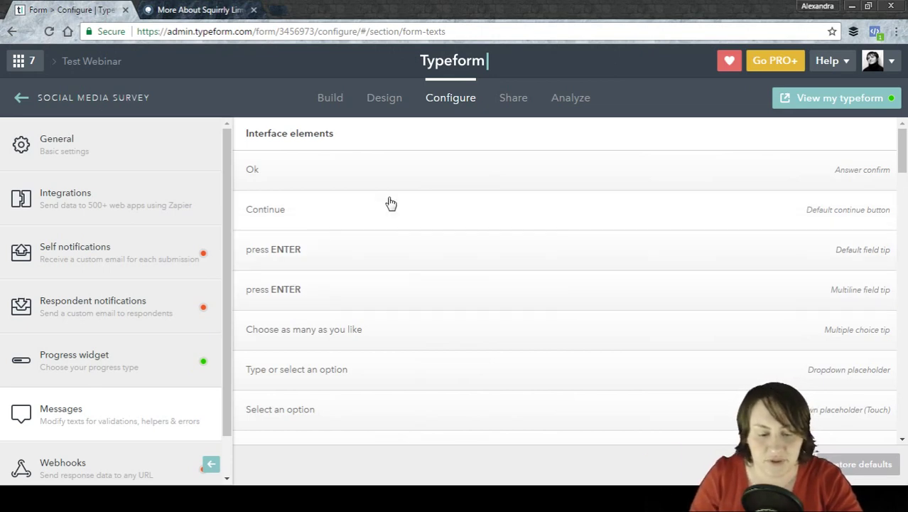
pyautogui.scroll(-10, 517, 282)
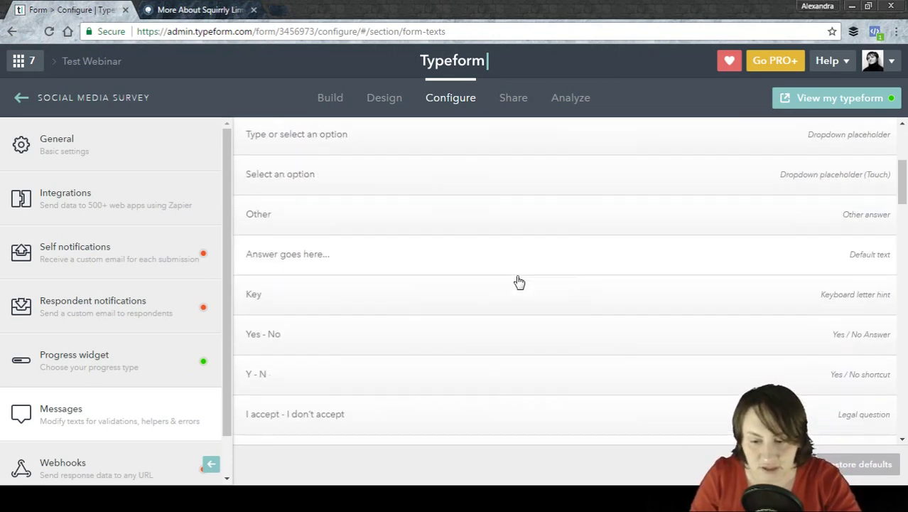
pyautogui.scroll(-5, 517, 282)
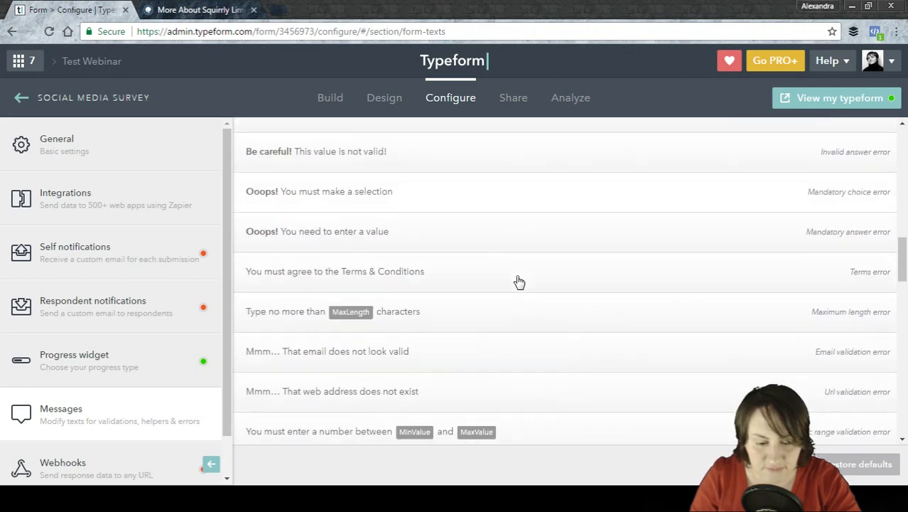
pyautogui.click(459, 217)
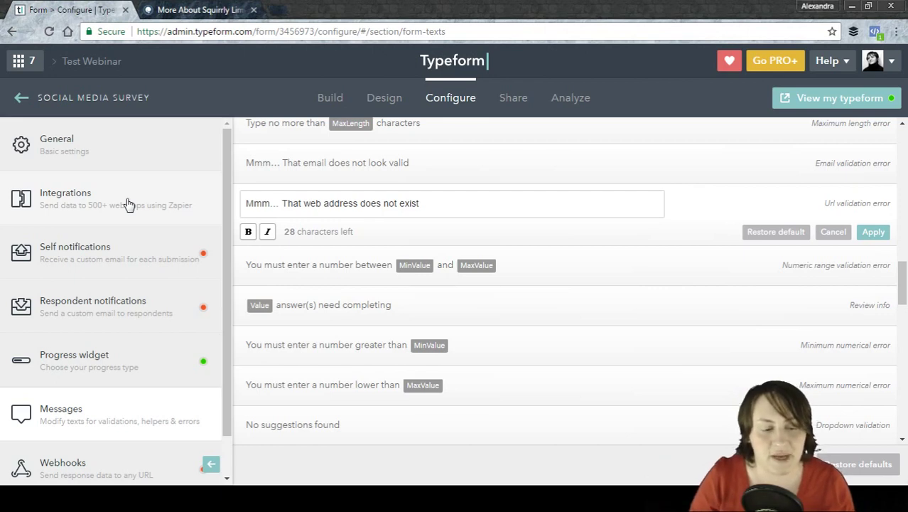
# Open Integrations and scroll past MailChimp through the Zapier zap templates.
pyautogui.click(128, 205)
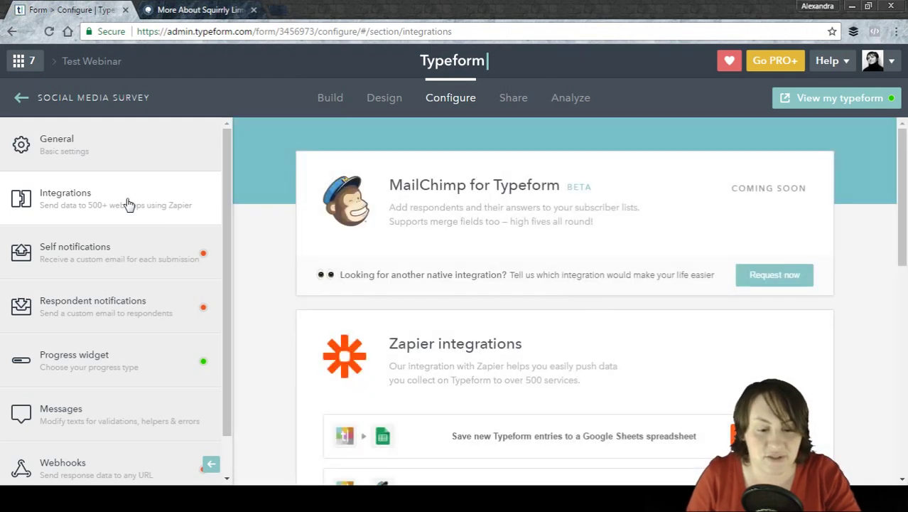
pyautogui.scroll(-1, 261, 240)
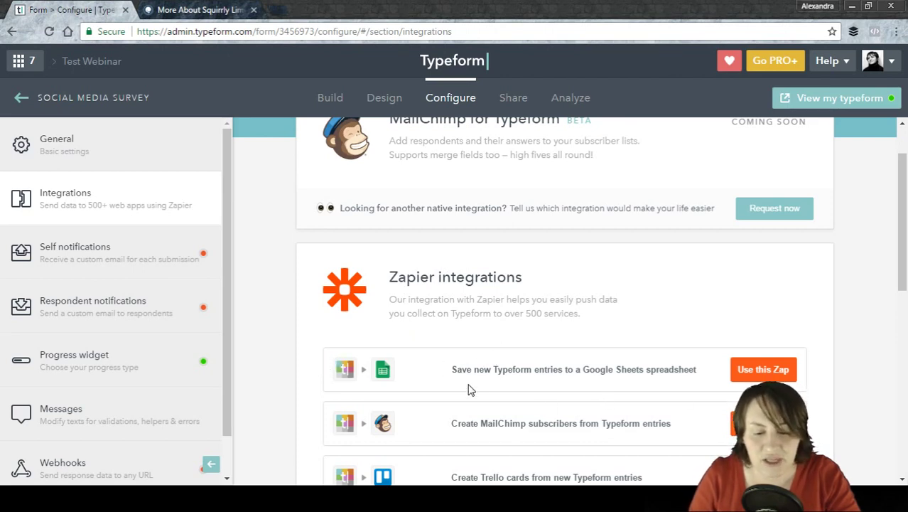
pyautogui.scroll(-2, 469, 384)
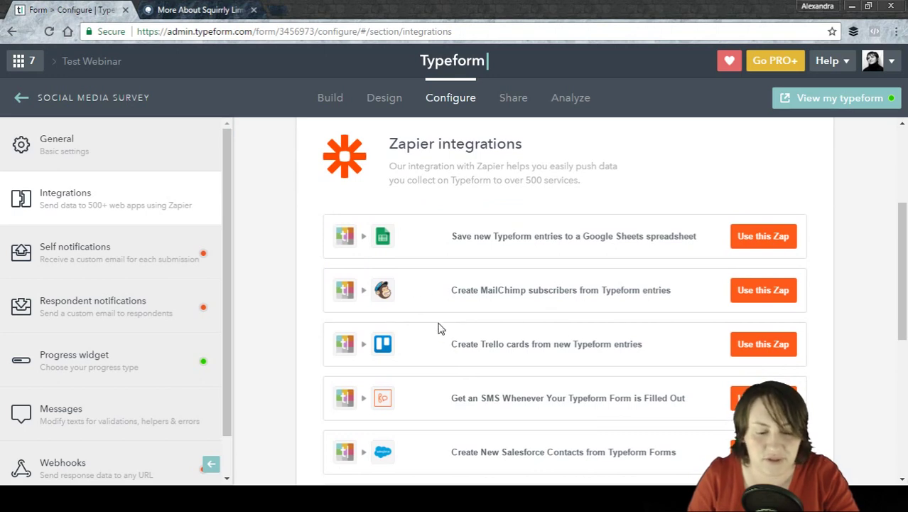
pyautogui.scroll(-1, 438, 318)
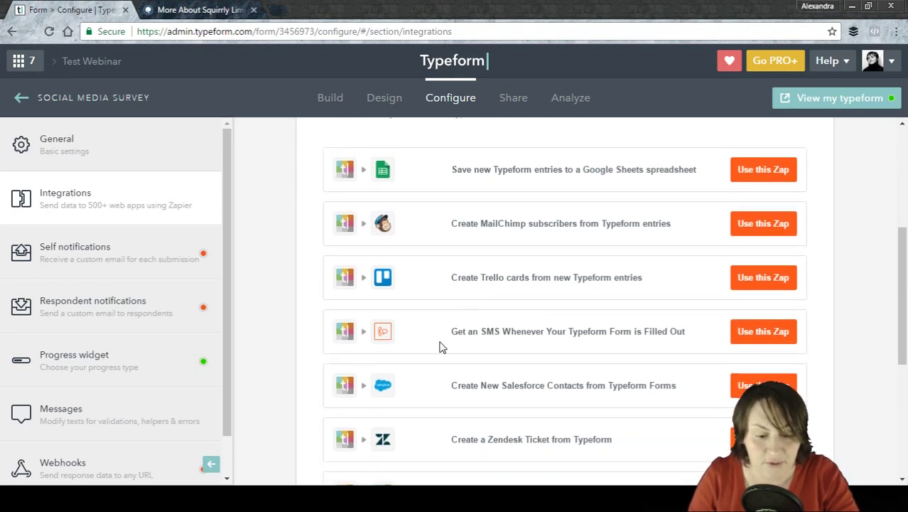
pyautogui.scroll(-4, 437, 325)
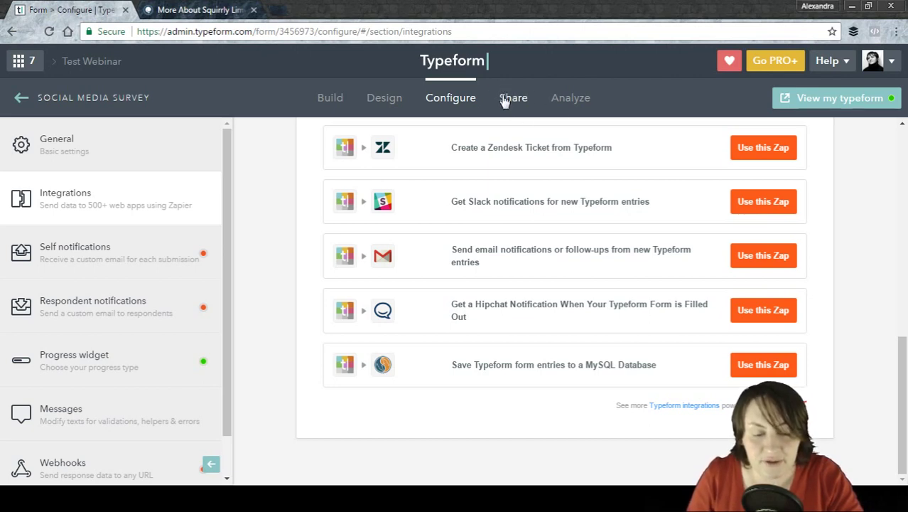
# Switch the survey's Analyze metrics from unique visits to total visits: 2 visits, 1 response, 50% completion.
pyautogui.click(575, 101)
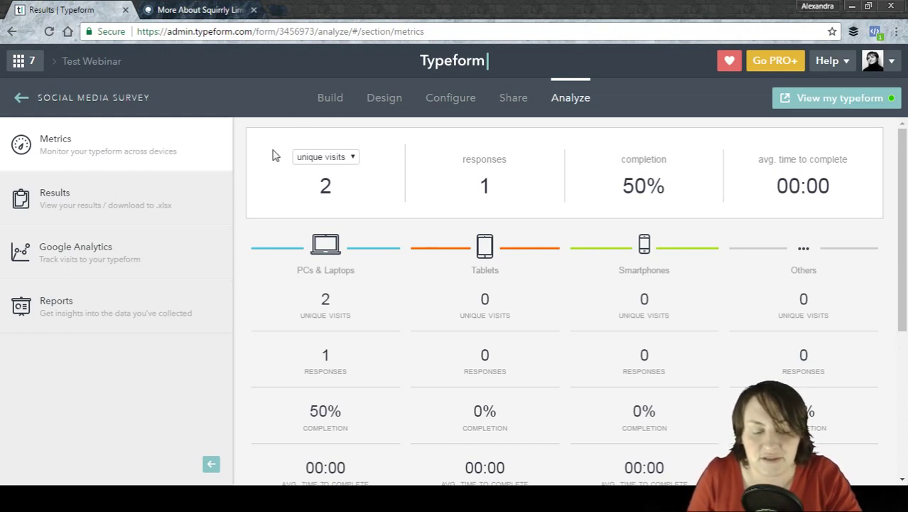
pyautogui.click(351, 157)
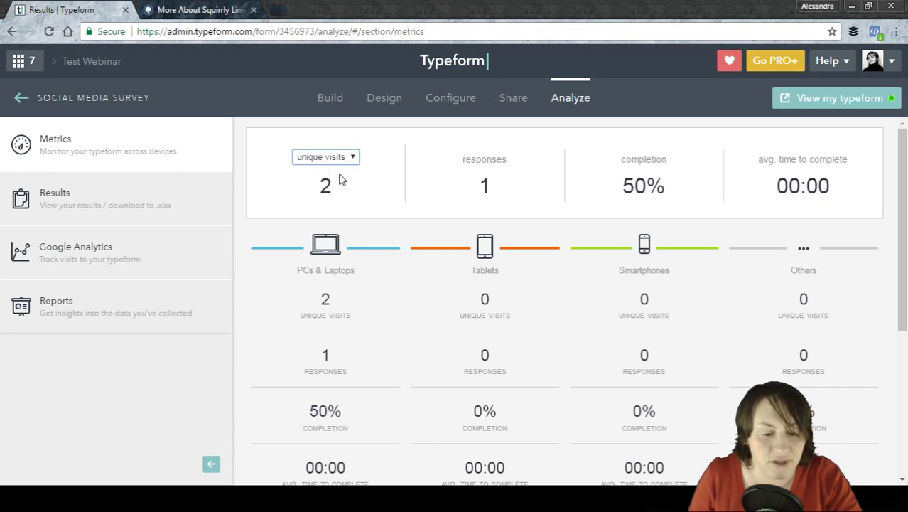
pyautogui.press('Down')
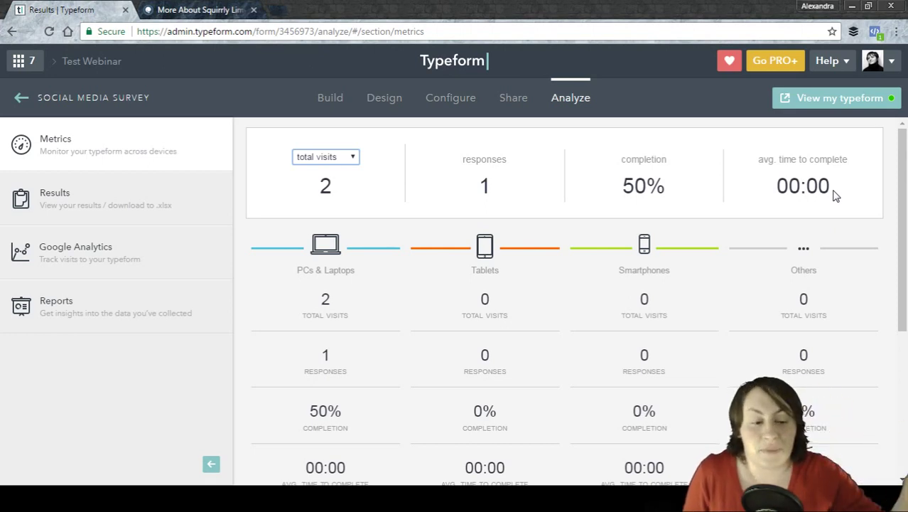
# Review the Results table and its date range, then bring up the empty Google Analytics tracking-code page.
pyautogui.click(103, 206)
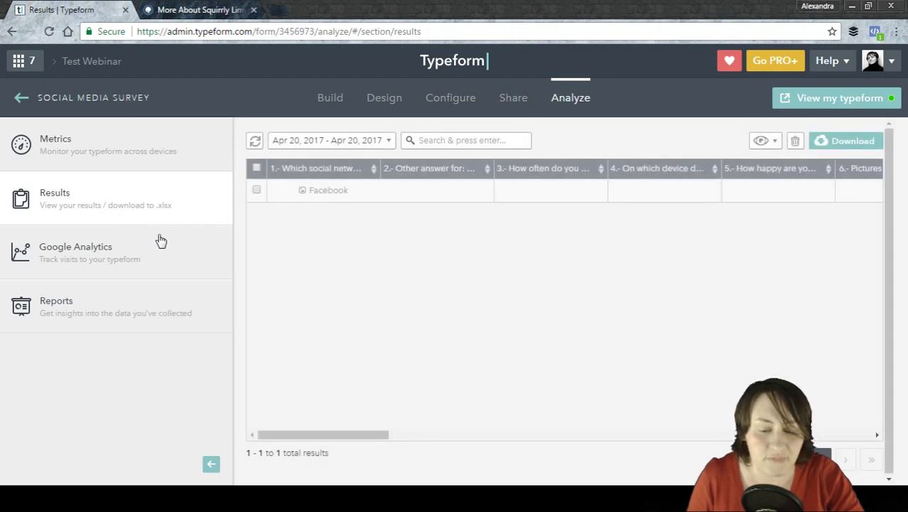
pyautogui.moveTo(364, 192)
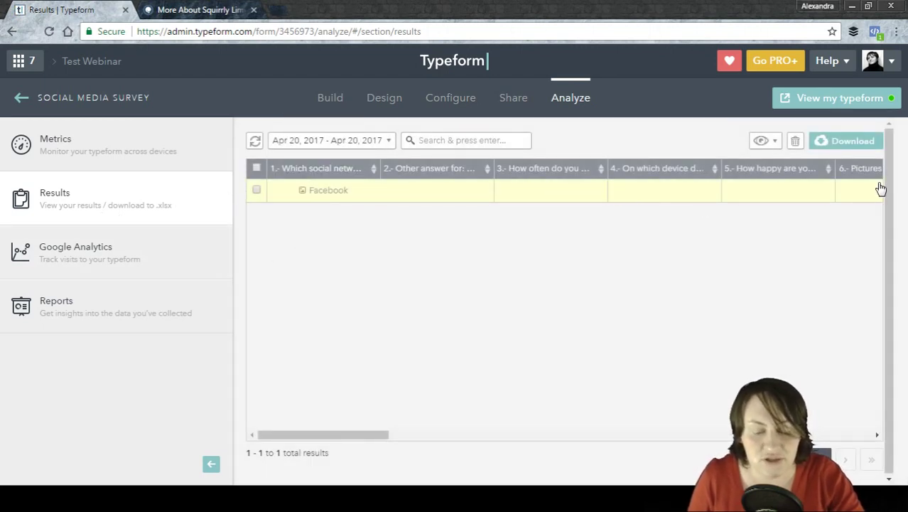
pyautogui.click(368, 141)
pyautogui.click(368, 141)
pyautogui.click(368, 141)
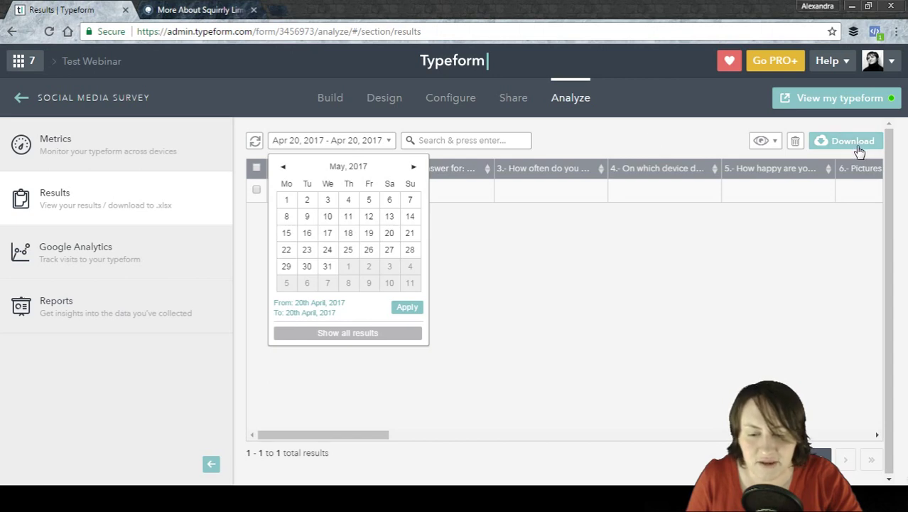
pyautogui.click(89, 265)
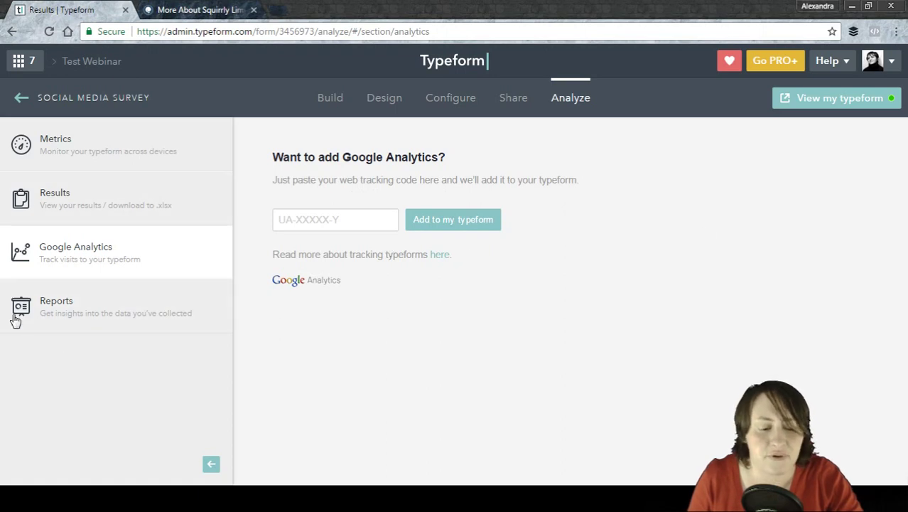
# Open Reports and scroll through the General report's per-question percentages, starting with Facebook at 100%.
pyautogui.click(136, 303)
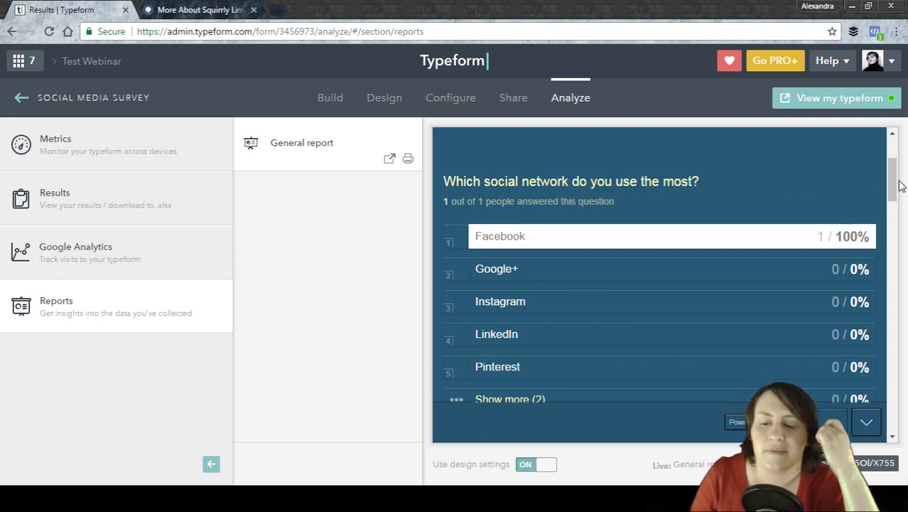
pyautogui.scroll(-3, 897, 191)
pyautogui.moveTo(897, 191); pyautogui.dragTo(906, 243)
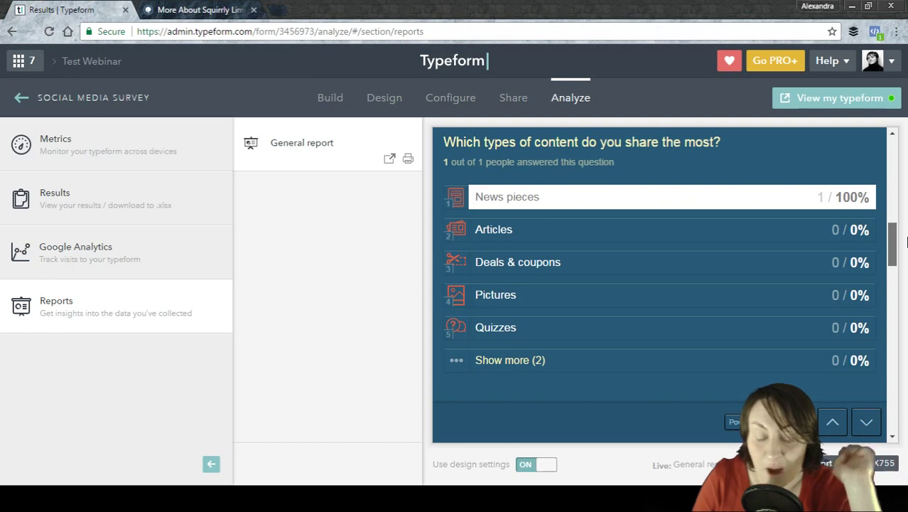
pyautogui.moveTo(906, 243); pyautogui.dragTo(865, 142)
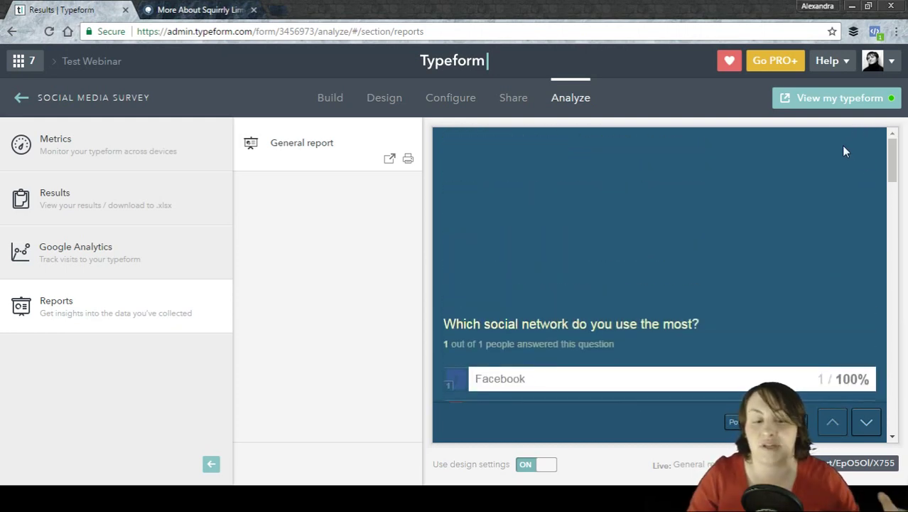